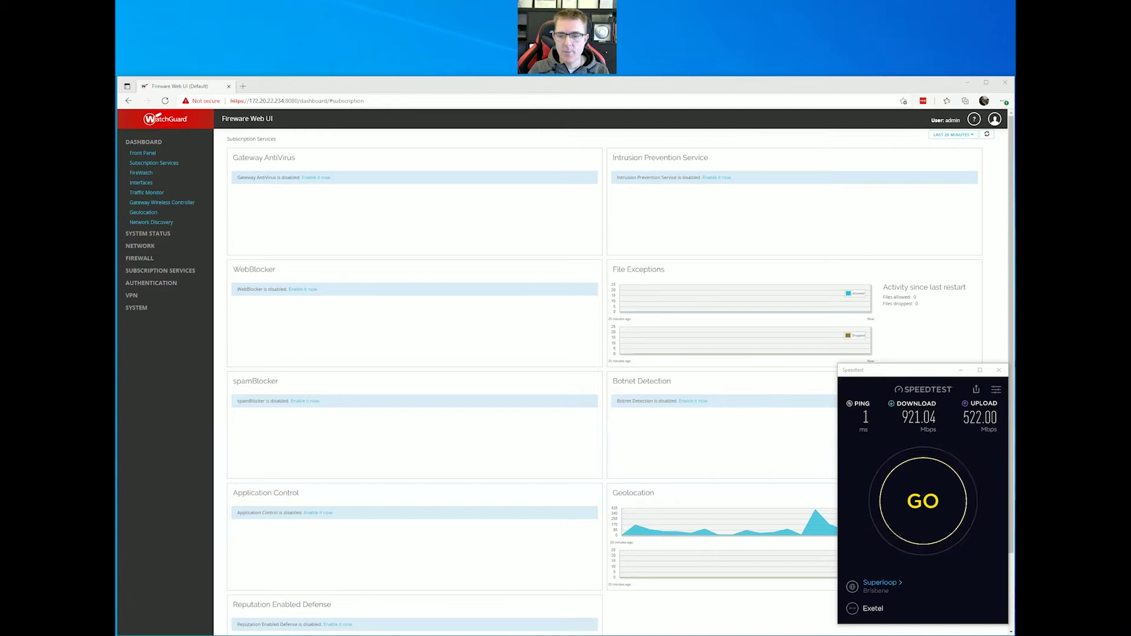
Step: Pick Exetel in Brisbane from the Speedtest server list instead of Superloop
click(878, 583)
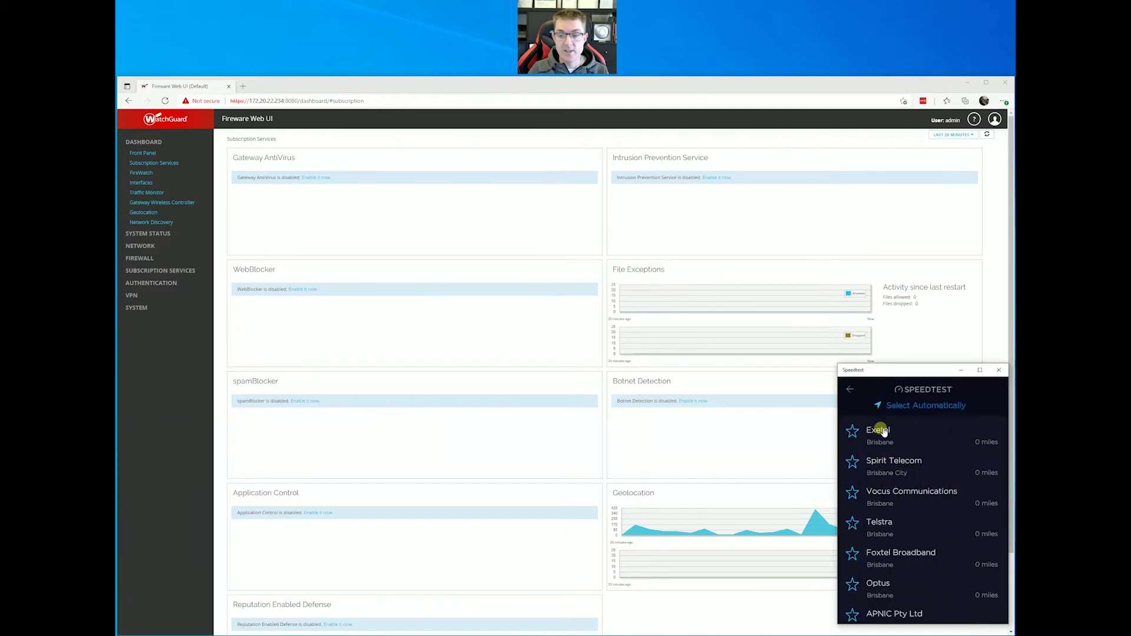
click(879, 430)
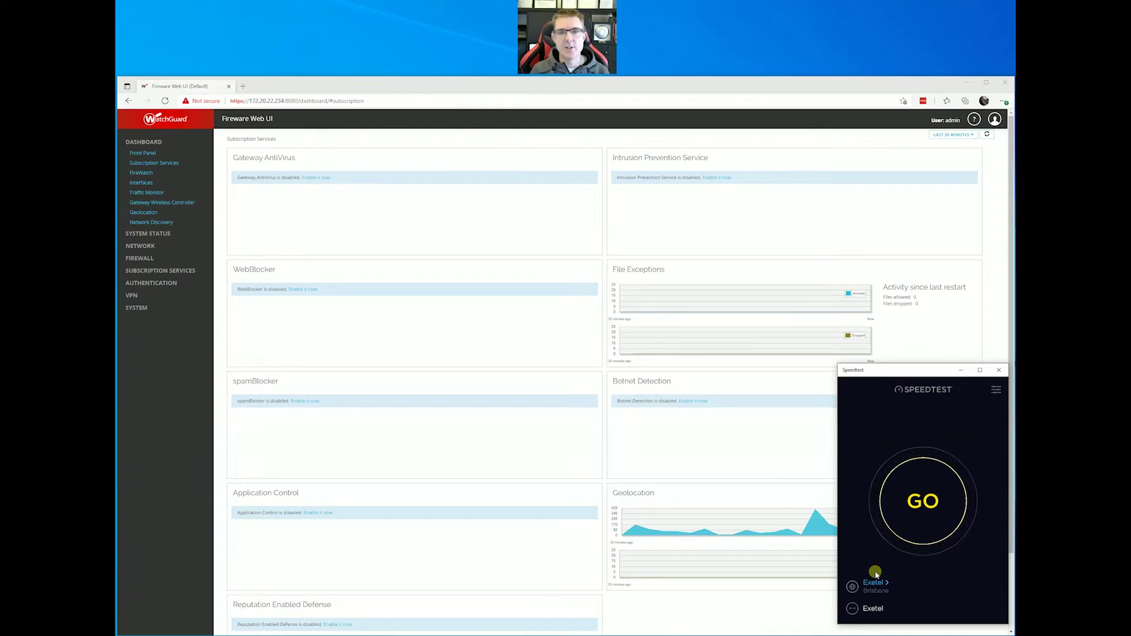
Step: Run the Exetel speed test twice (about 914 Mbps download), then view the Interfaces bandwidth graphs
click(923, 509)
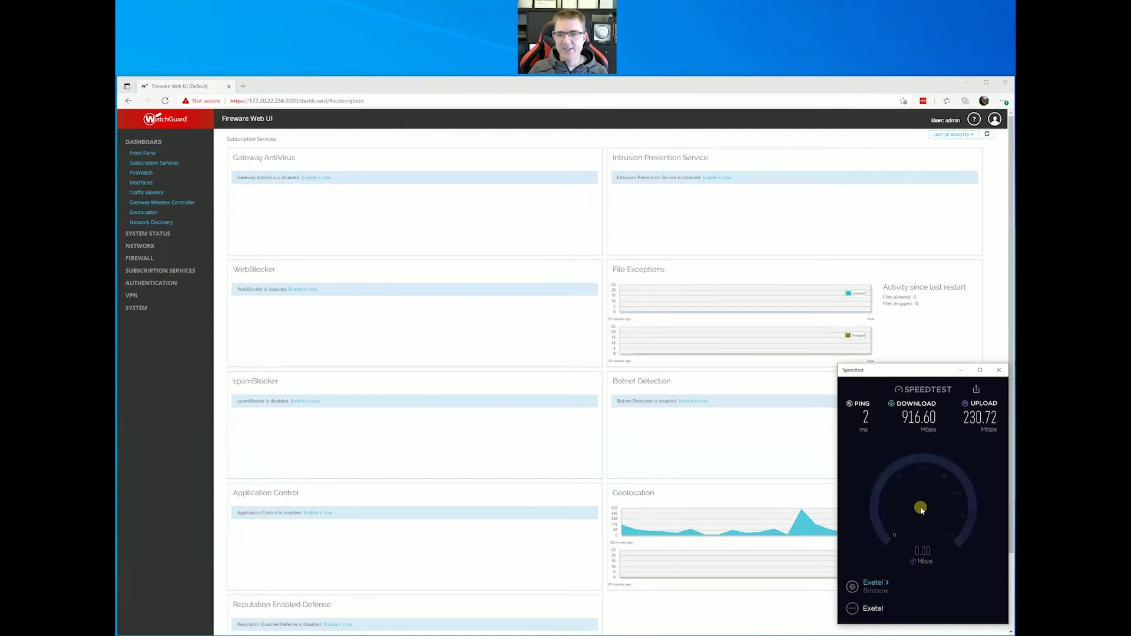
click(922, 510)
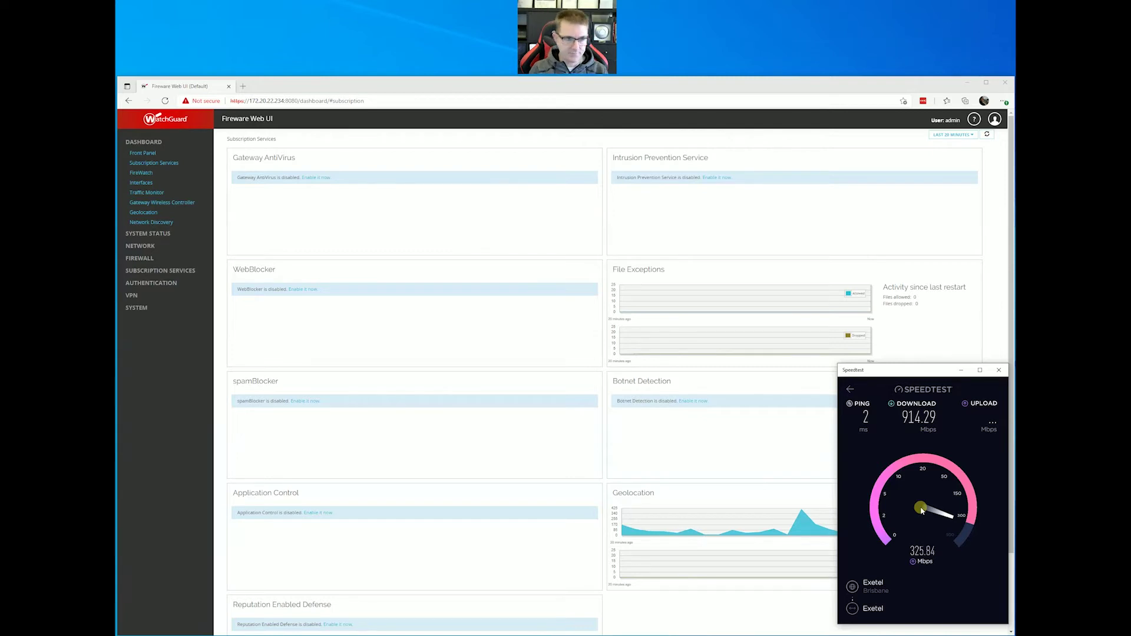
click(140, 184)
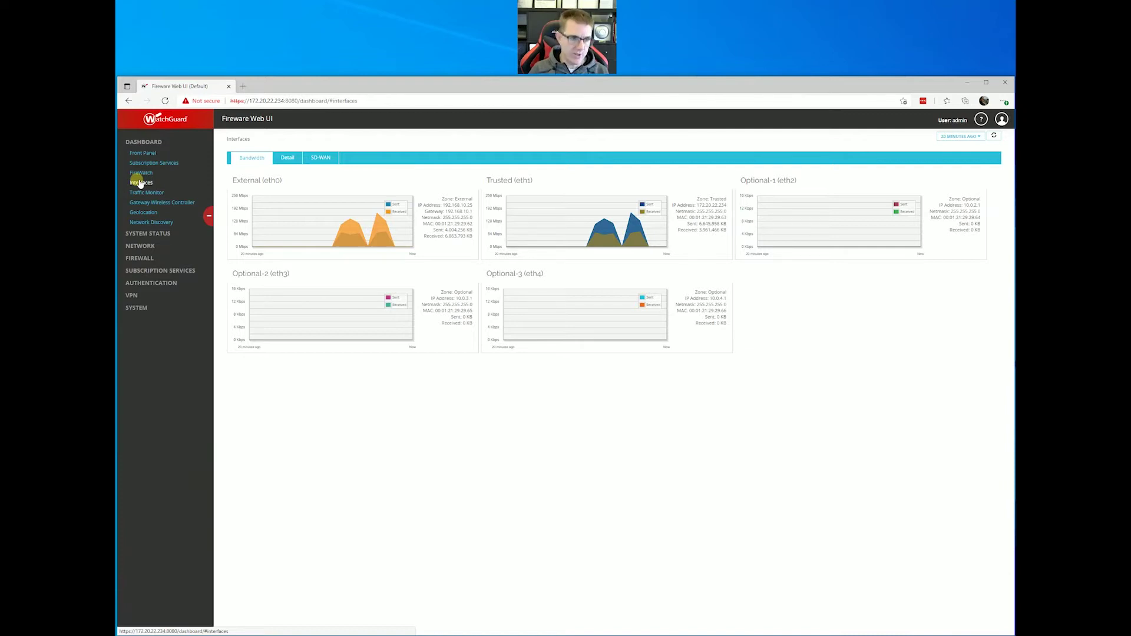
Step: Expand FIREWALL and show the Firewall Policies list of nine policies
click(143, 258)
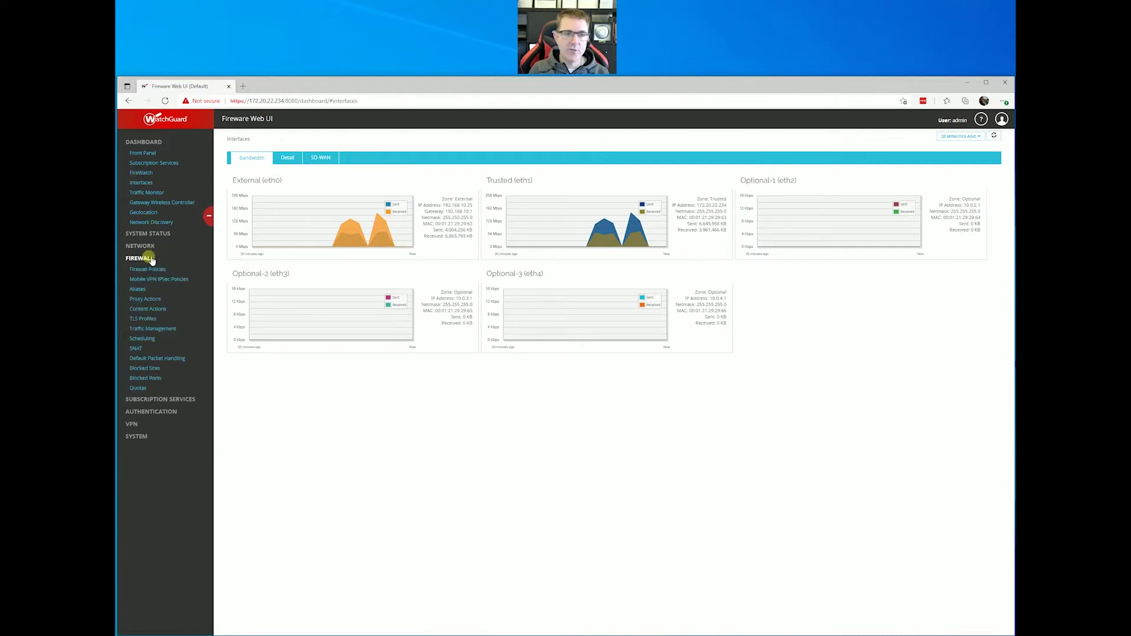
click(149, 271)
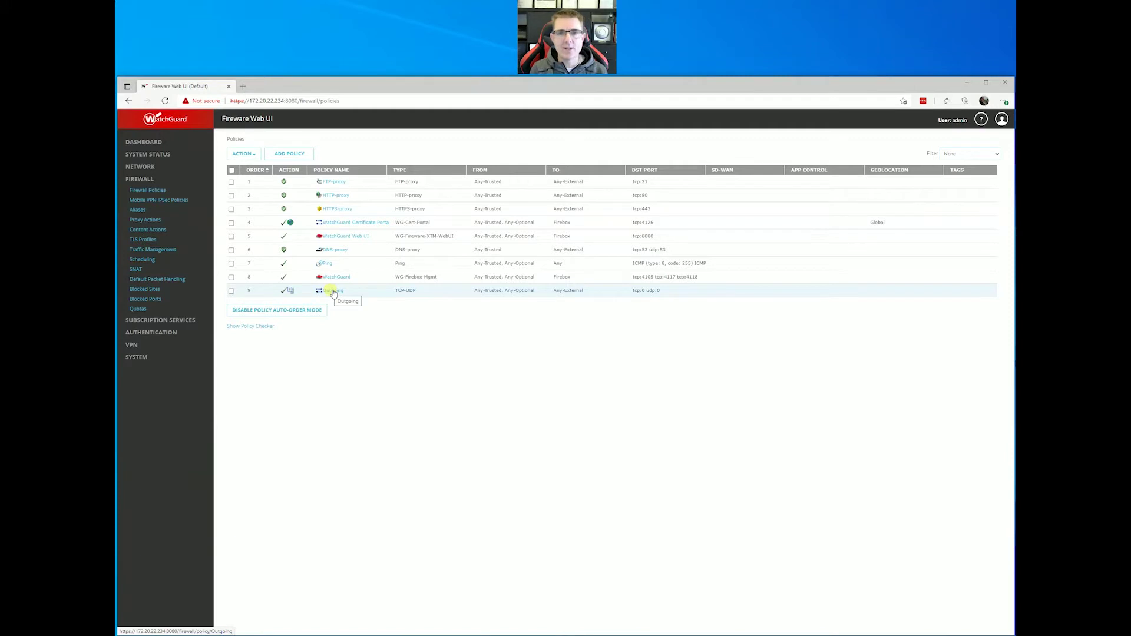
Step: Disable and save the FTP-proxy and HTTP-proxy policies
click(231, 182)
click(231, 195)
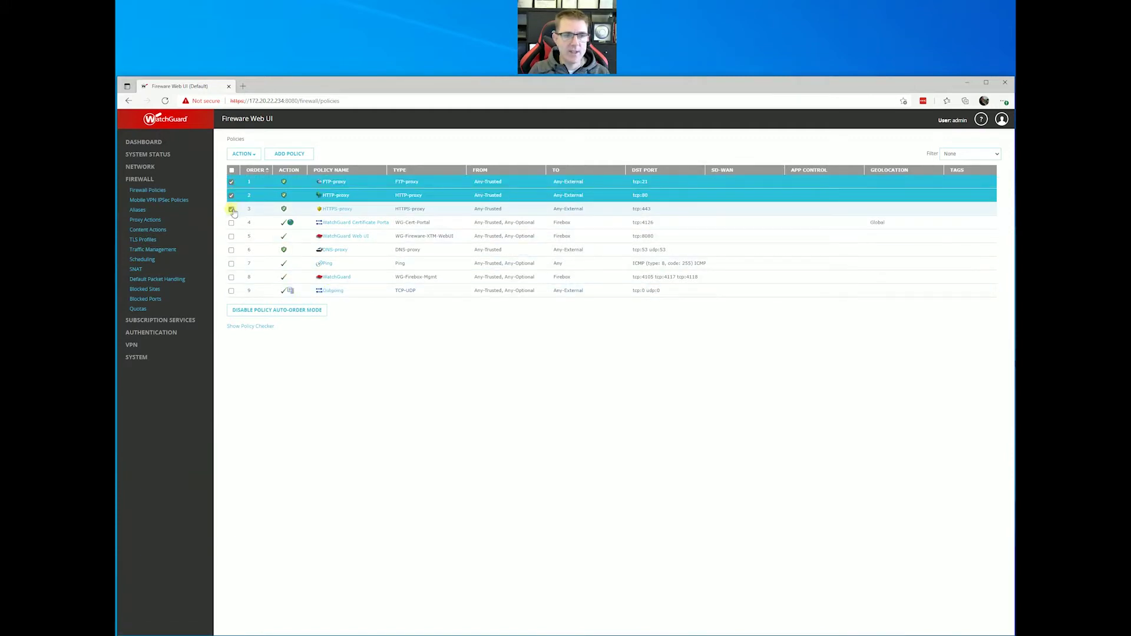
click(334, 181)
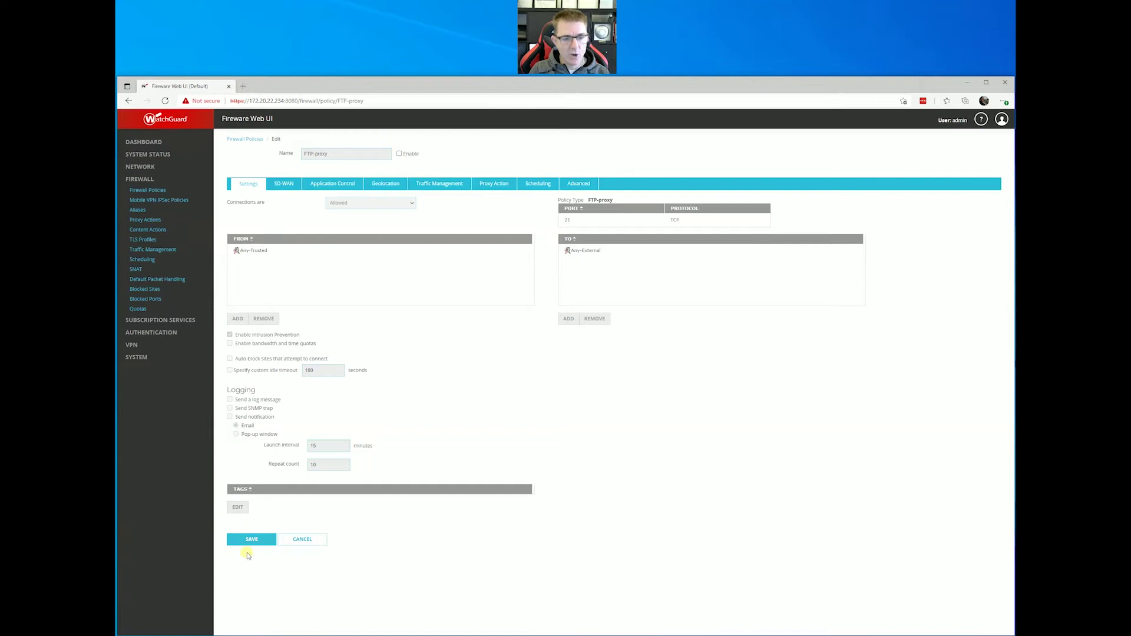
click(246, 539)
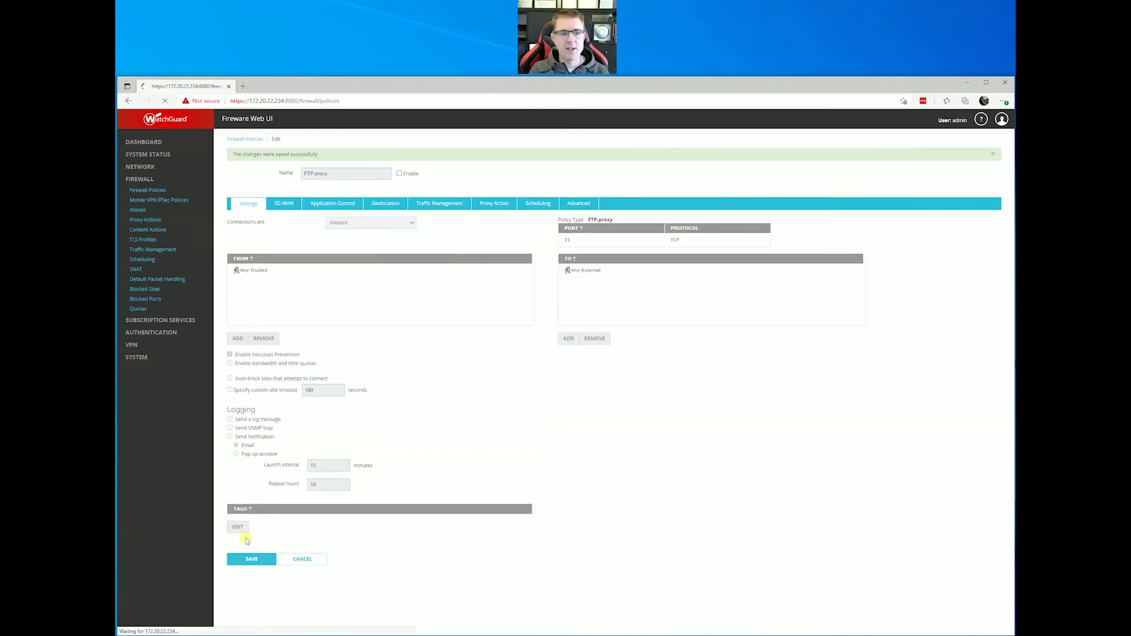
click(336, 199)
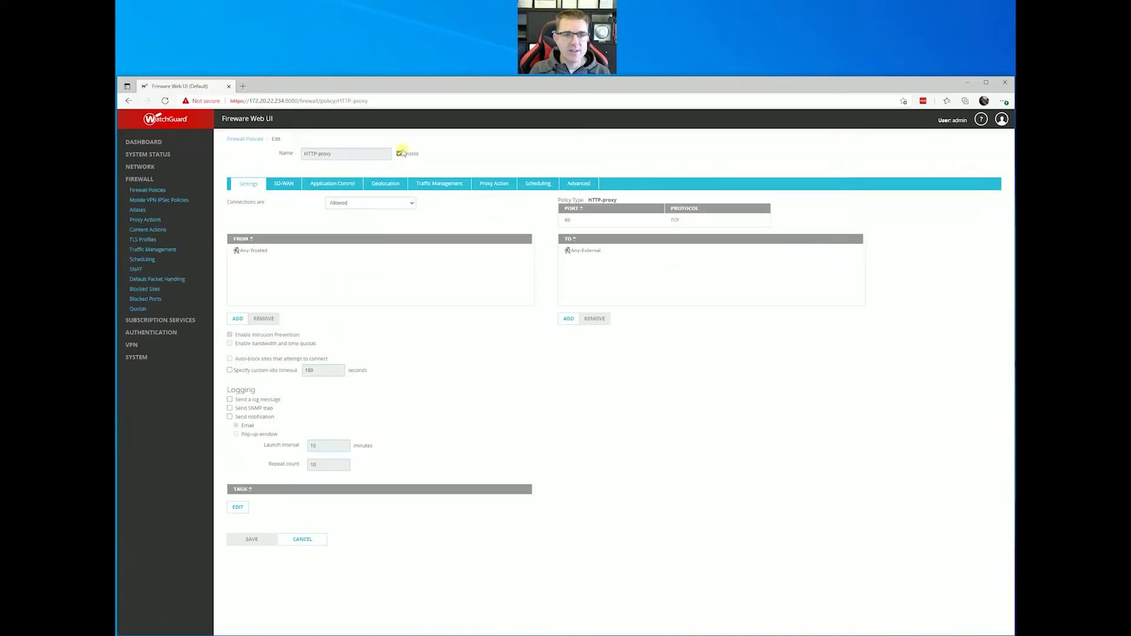
click(399, 155)
click(261, 541)
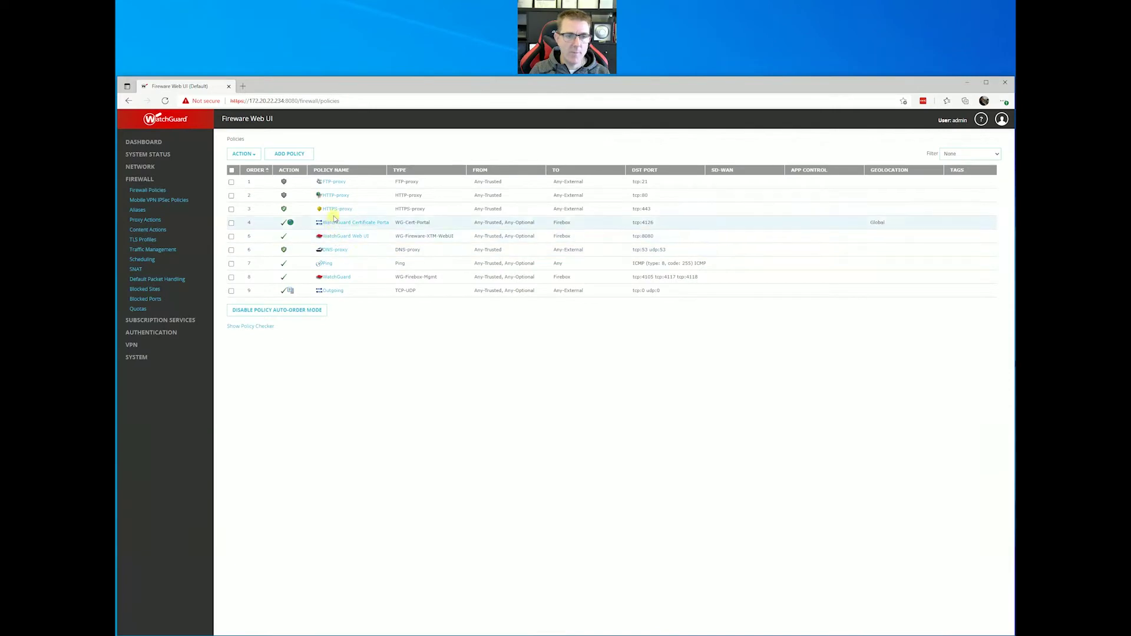
Step: Disable and save the HTTPS-proxy and DNS-proxy policies
click(337, 210)
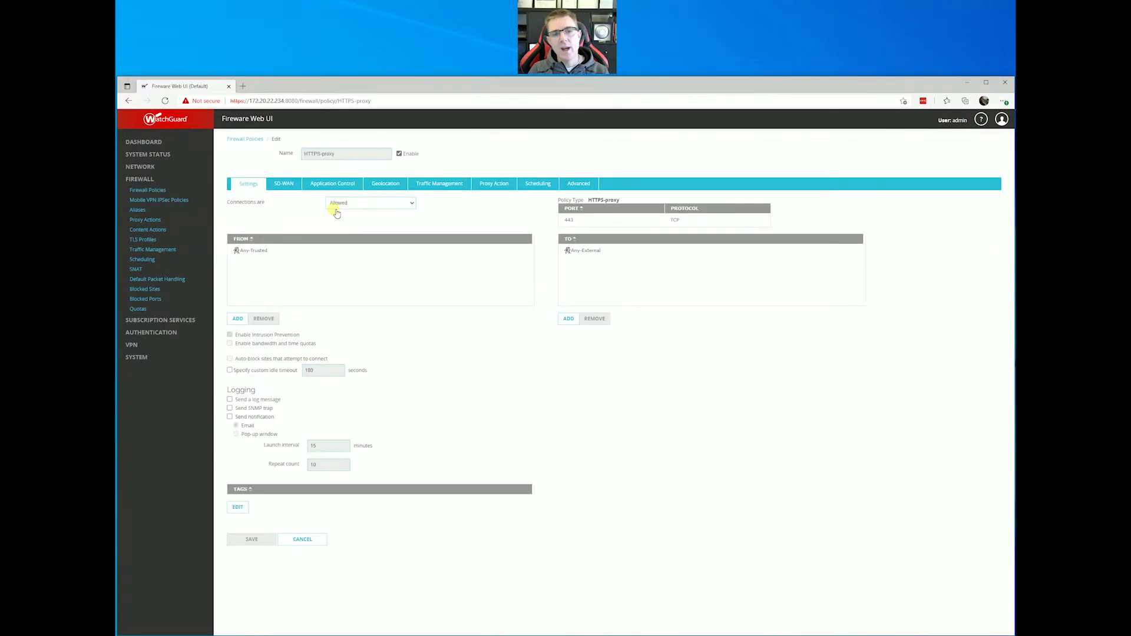
click(399, 154)
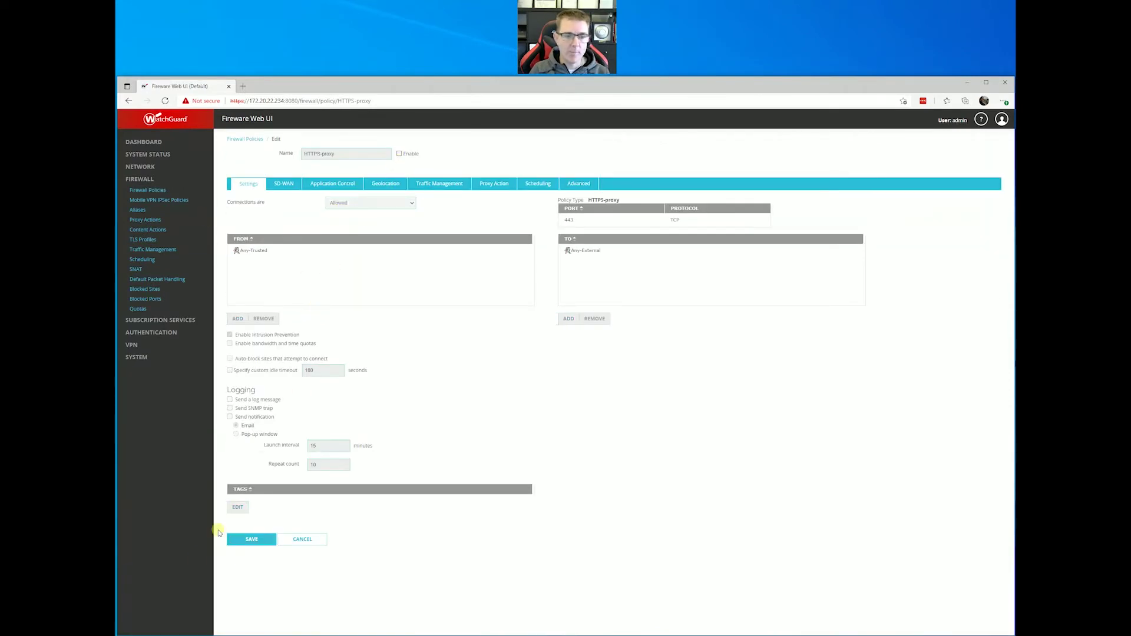
click(248, 540)
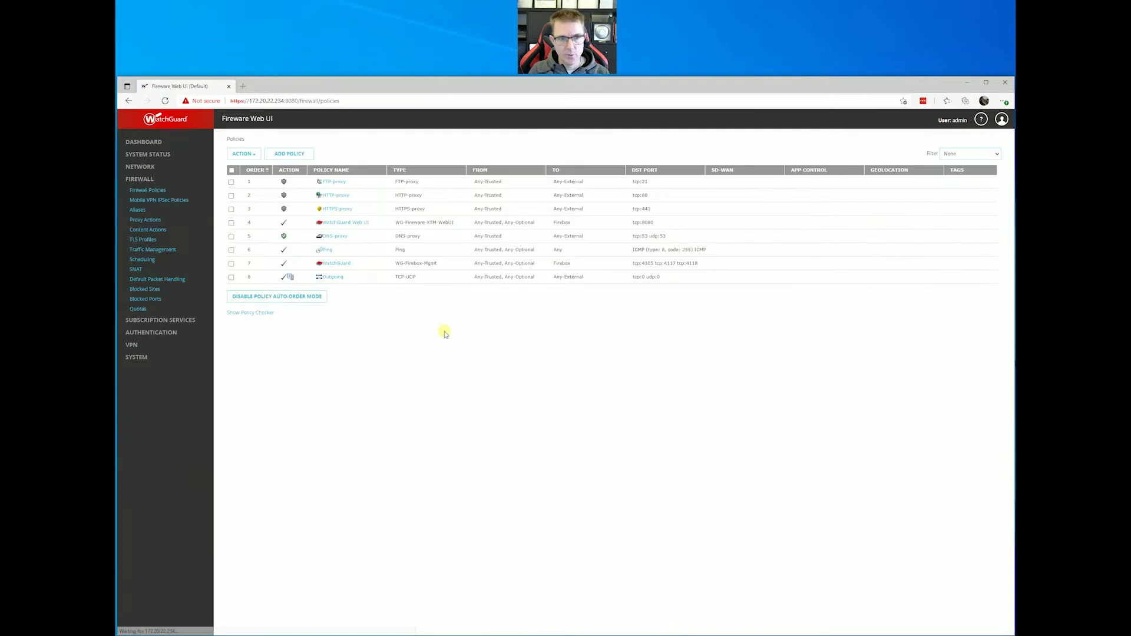
click(336, 237)
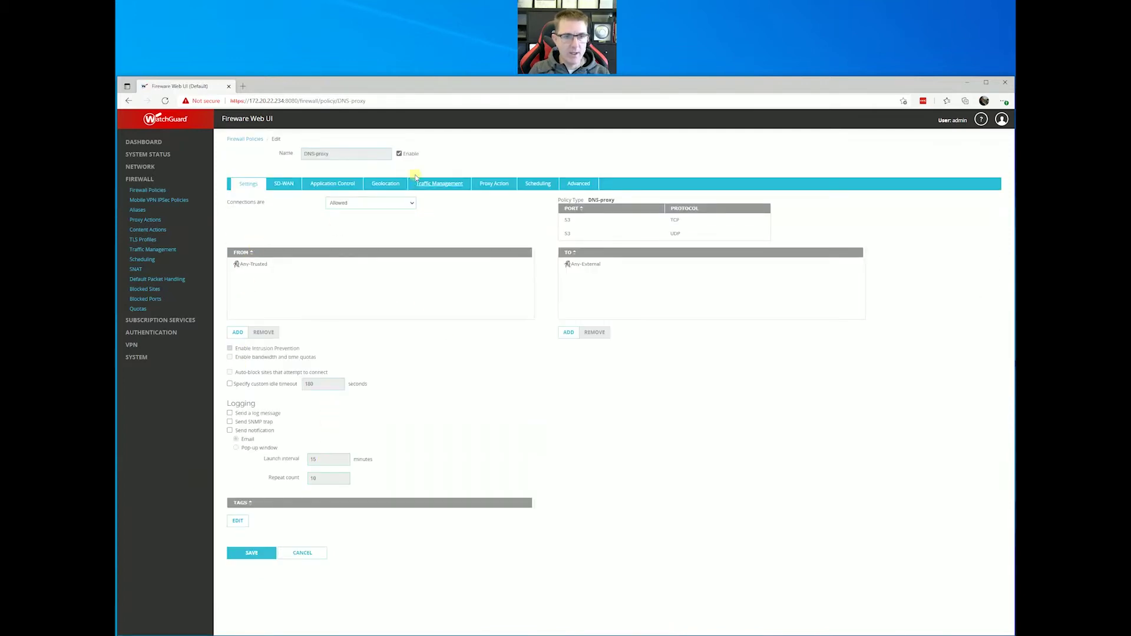
click(399, 153)
click(252, 554)
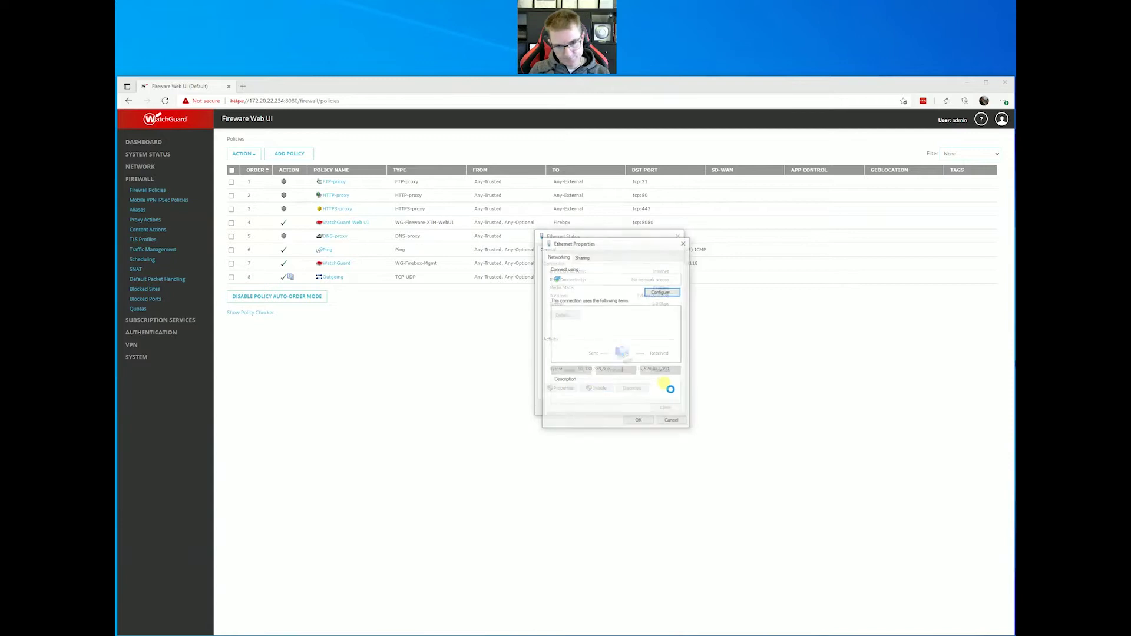
Step: Check the Ethernet IPv4 settings (DNS 8.8.8.8, gateway 172.20.22.254) and close all the connection dialogs
scroll(648, 348, down, 1)
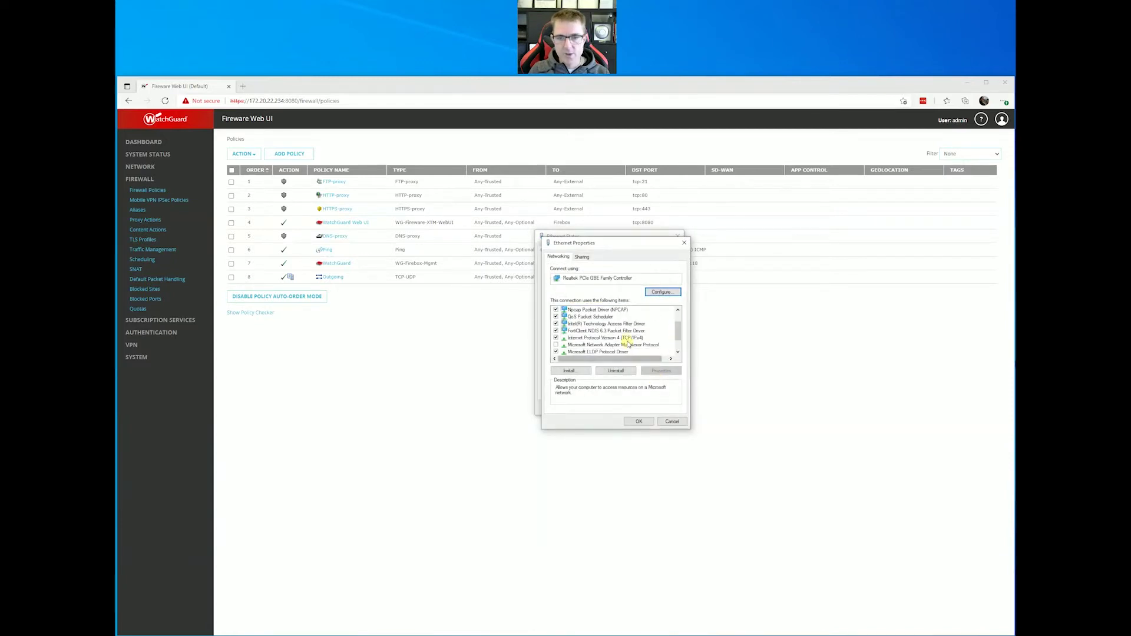
double_click(627, 339)
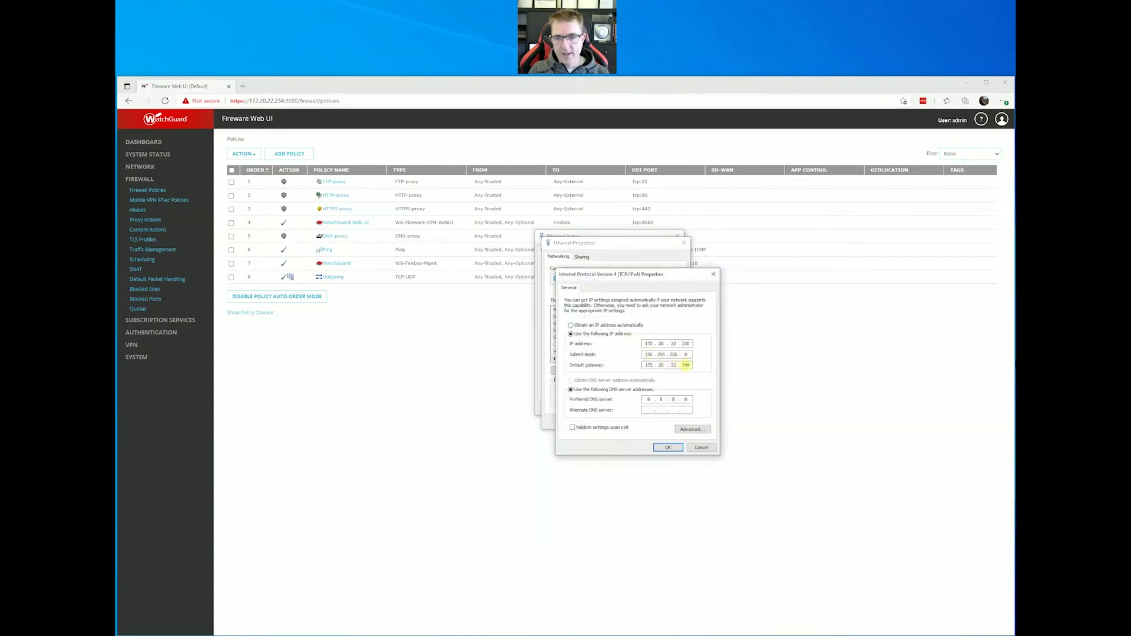
click(666, 447)
click(649, 422)
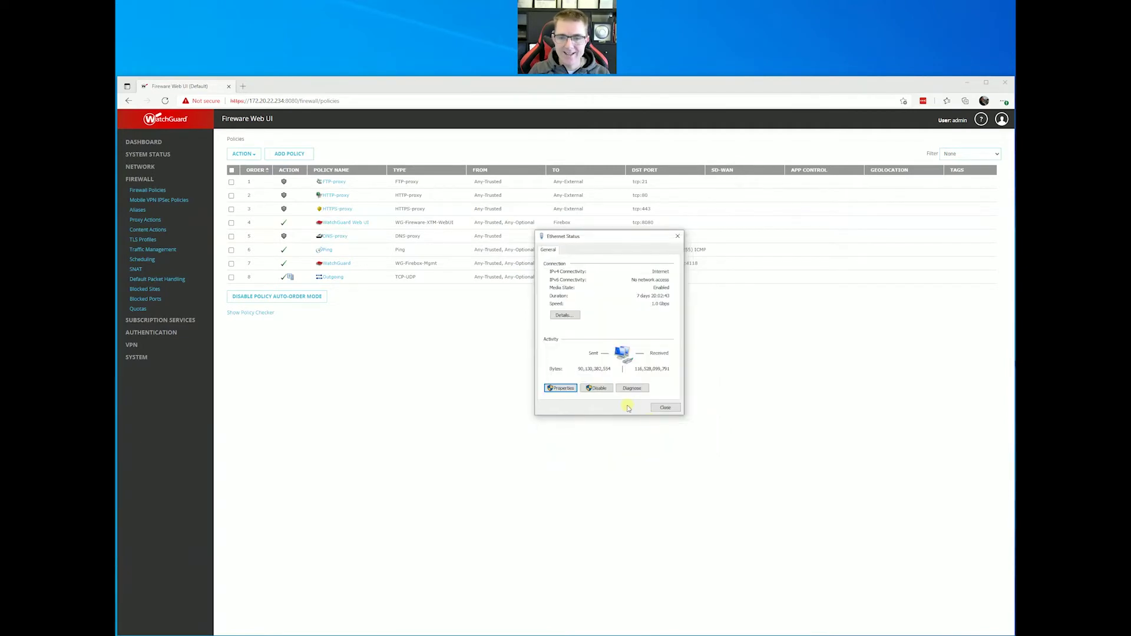
click(665, 407)
Step: Rerun Speedtest against Exetel twice with the proxies off, getting about 771 and 696 Mbps download
click(798, 631)
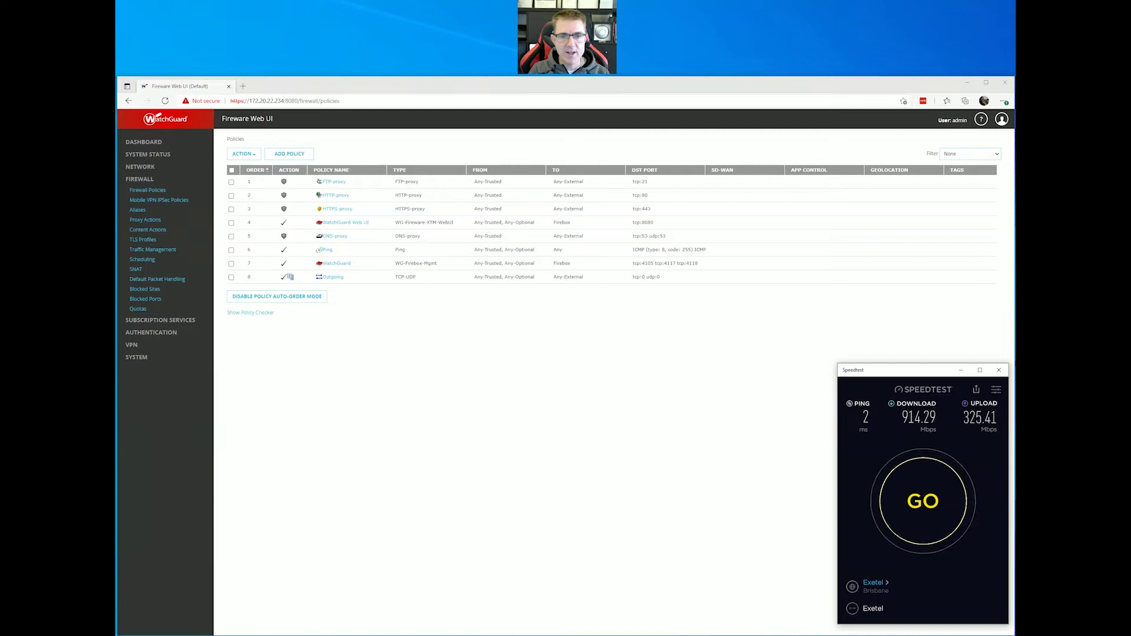
click(886, 588)
click(880, 437)
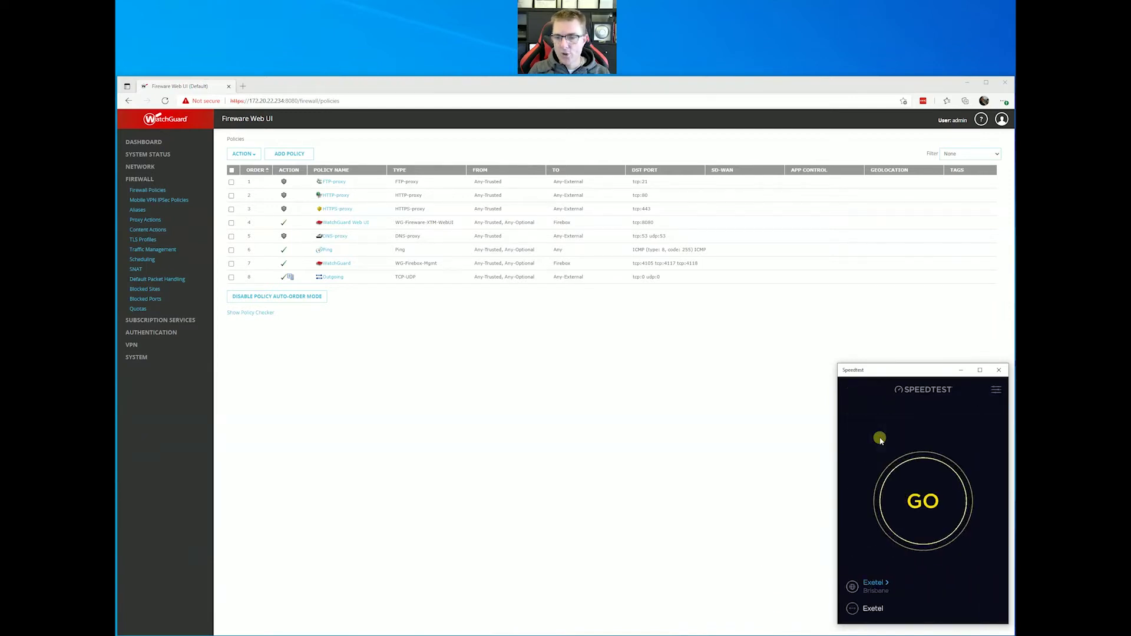
click(925, 508)
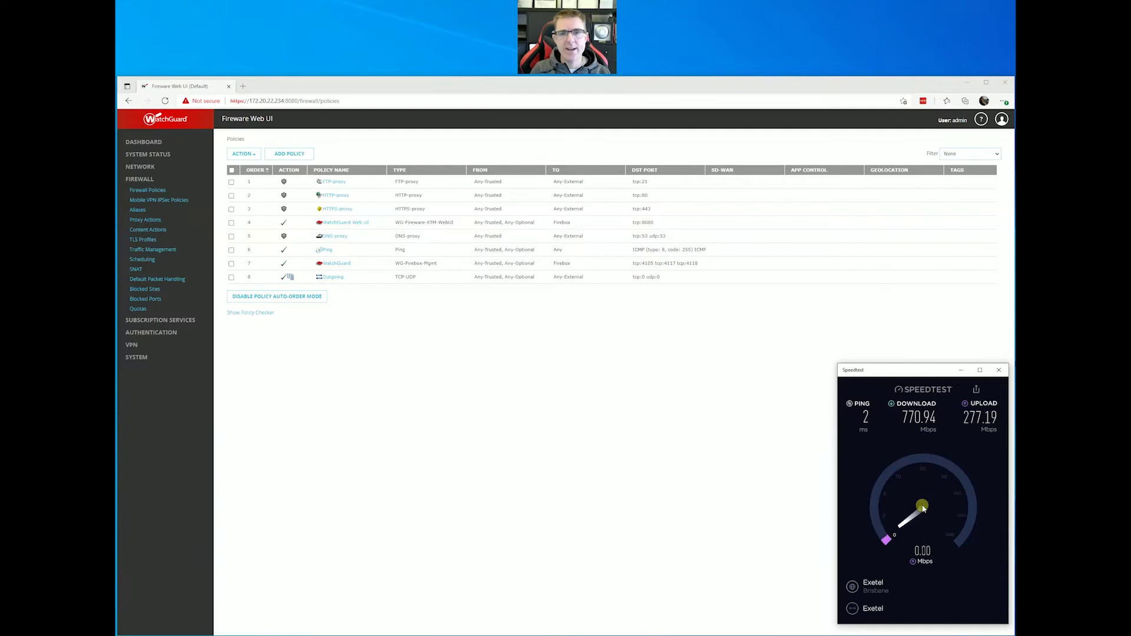
click(925, 505)
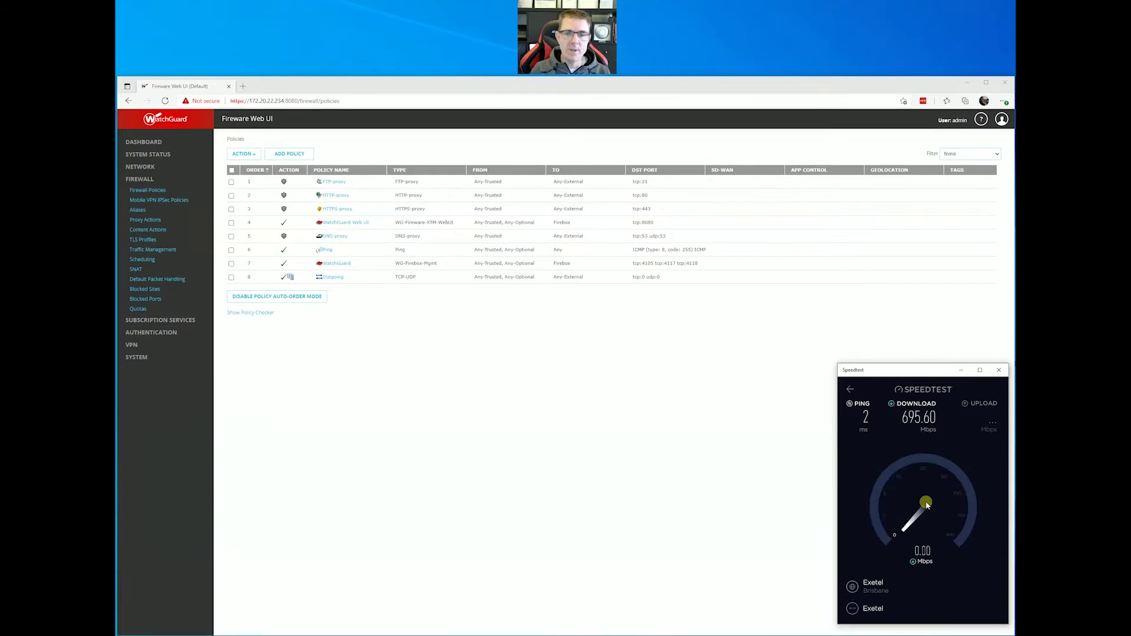
Step: Enable and save the FTP-proxy and HTTP-proxy policies
click(375, 395)
click(332, 183)
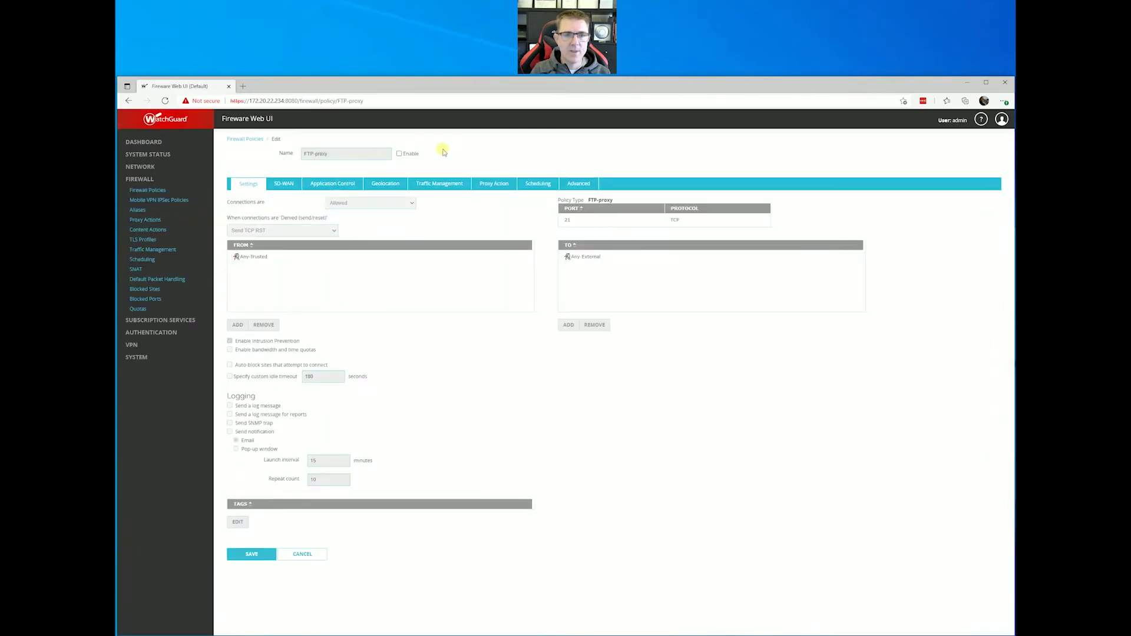
click(400, 153)
click(251, 540)
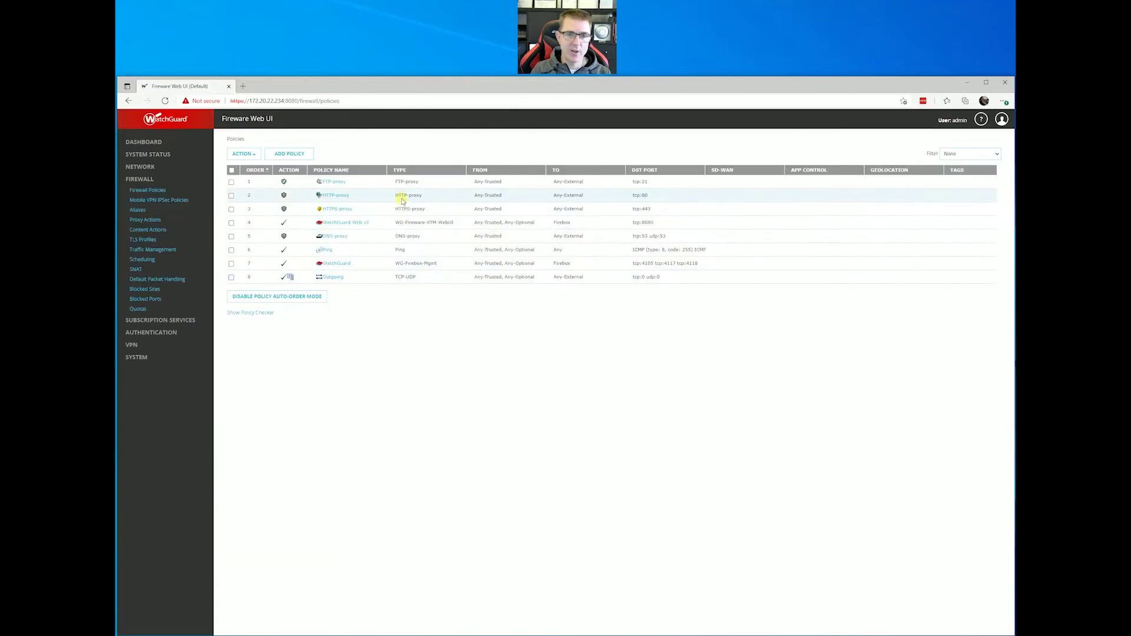
click(336, 201)
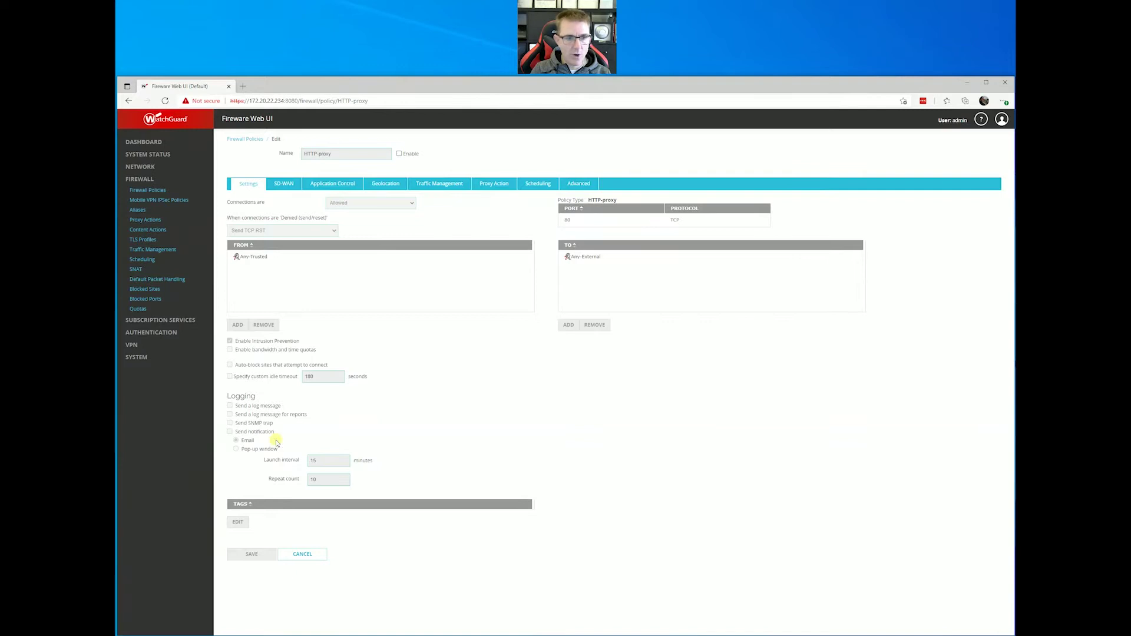
click(400, 154)
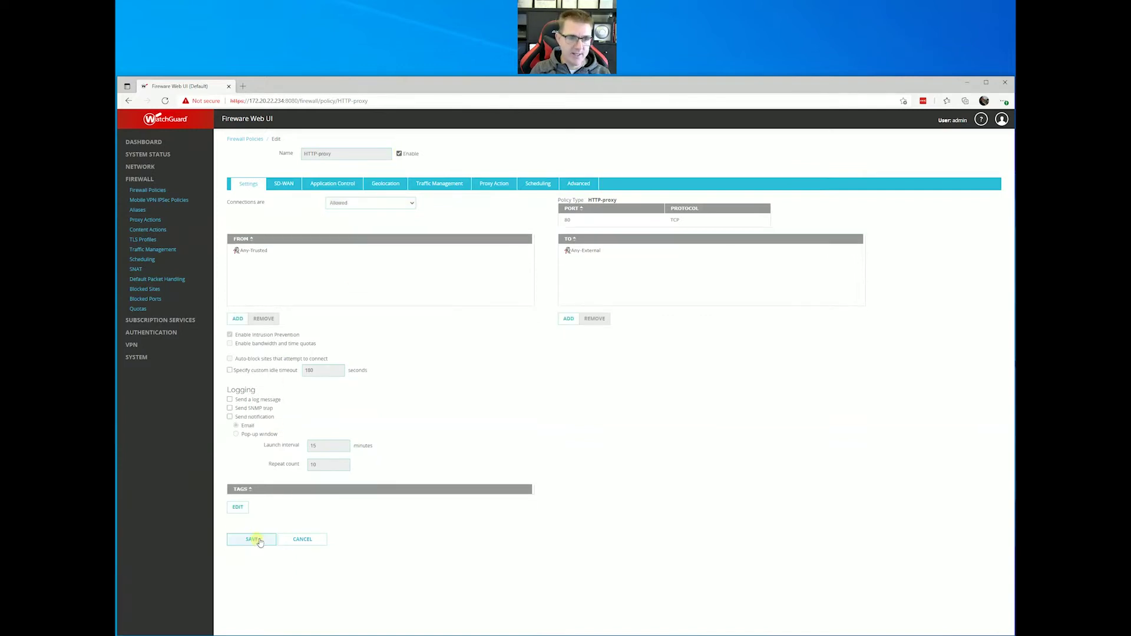
click(256, 539)
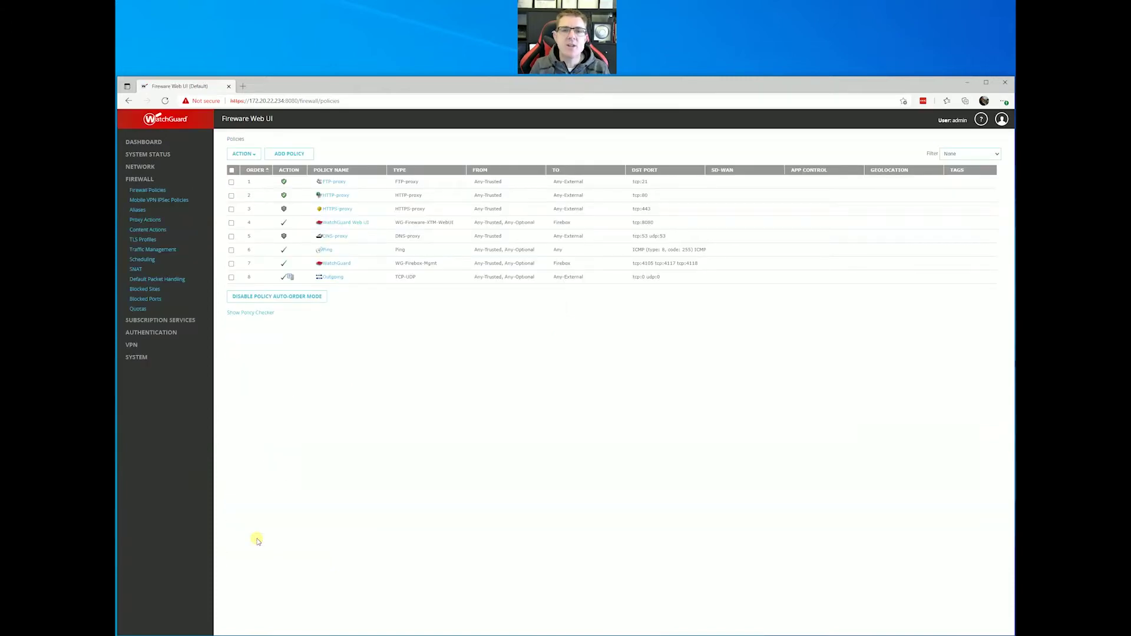
Step: Enable and save the HTTPS-proxy policy, then save the DNS-proxy policy
click(336, 210)
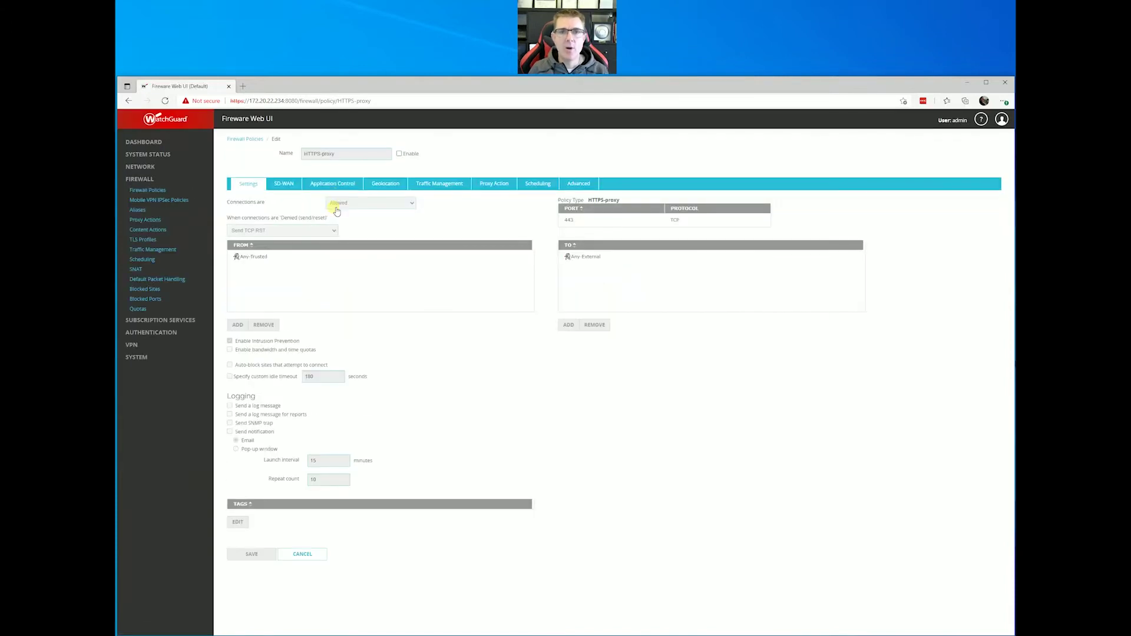
click(400, 153)
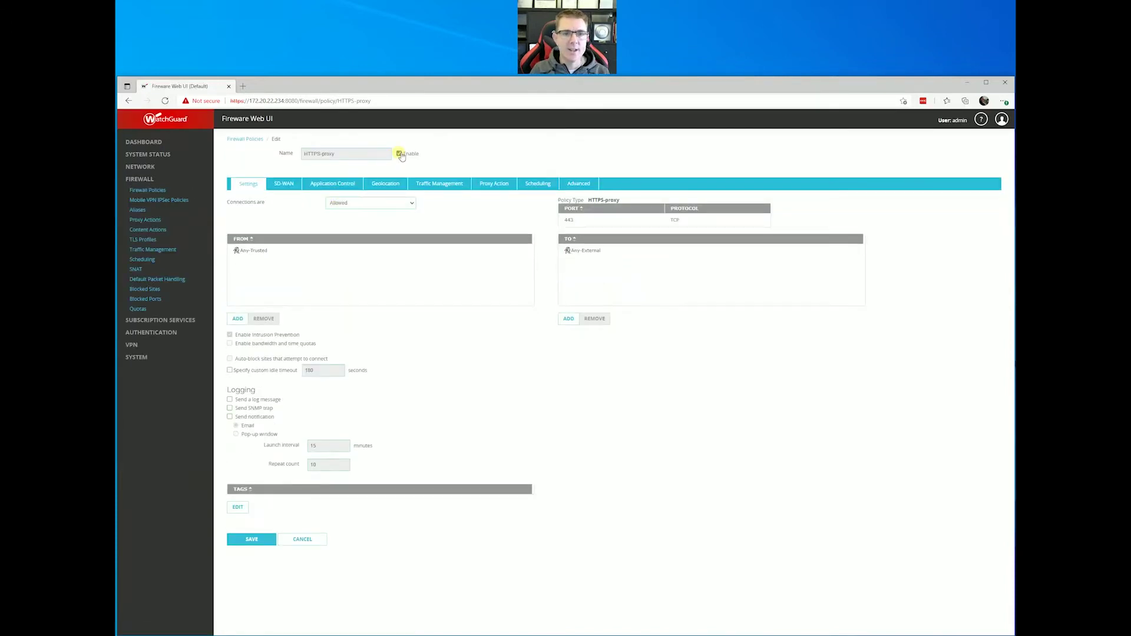
click(257, 538)
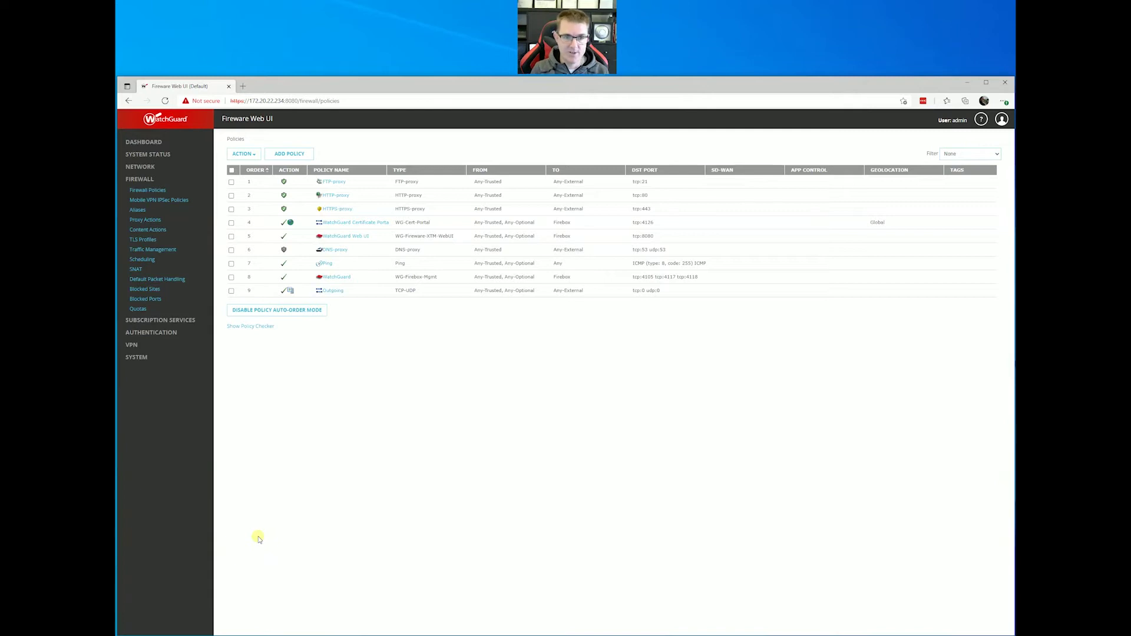
click(340, 251)
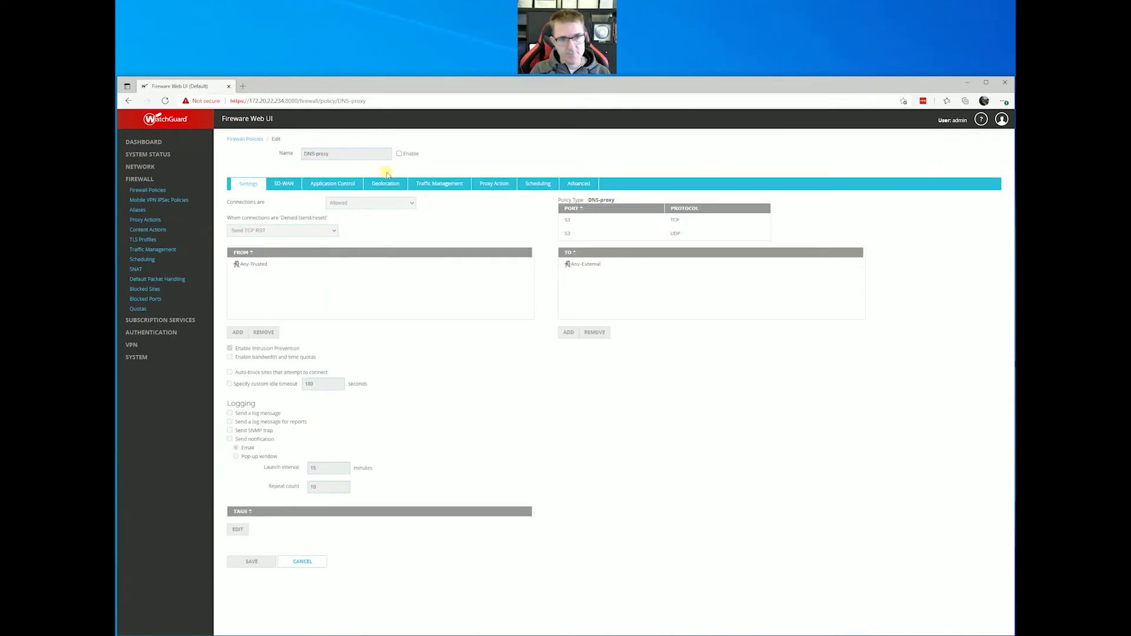
click(248, 553)
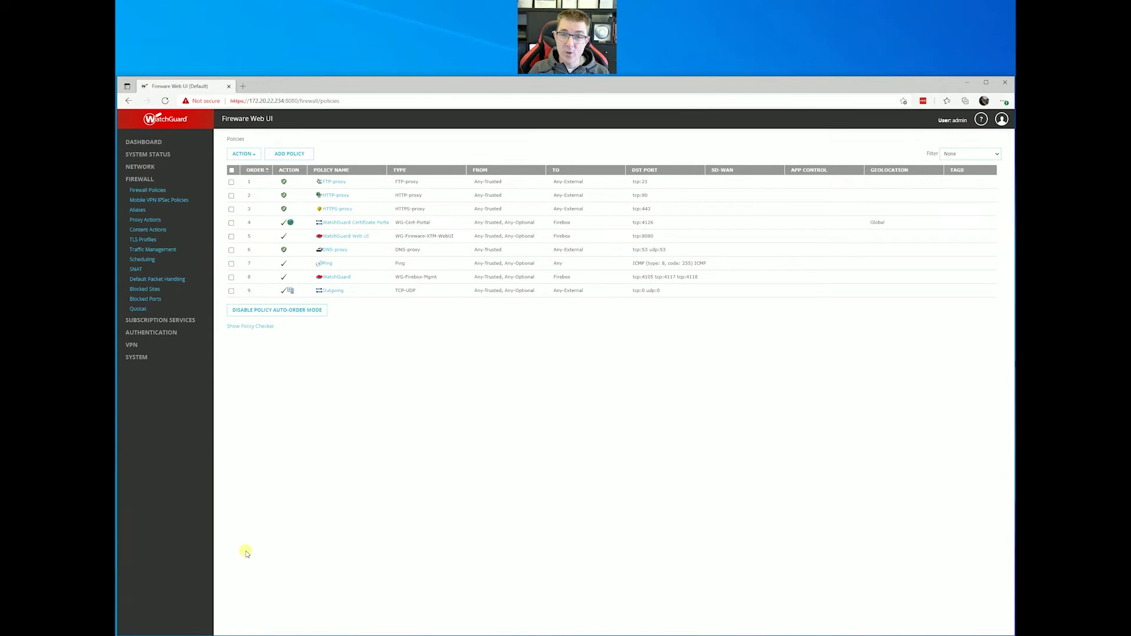
Step: Run Speedtest against Exetel with proxies active: 652.60 Mbps download, 275.12 Mbps upload
click(809, 634)
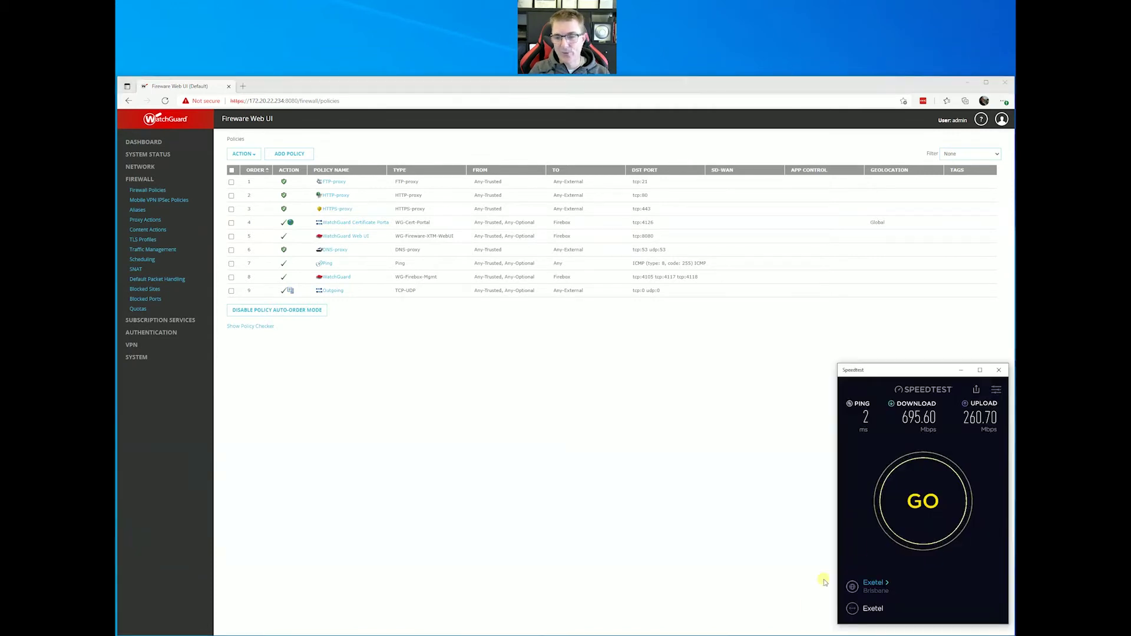
click(936, 516)
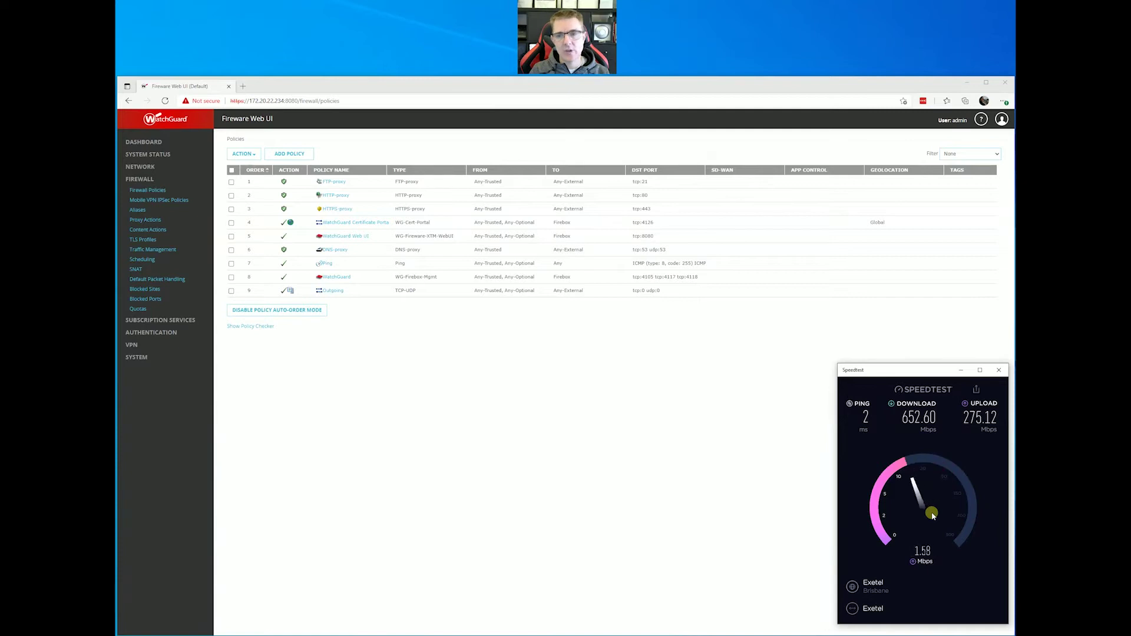
Step: Choose Superloop (Brisbane) as the server and run a test reaching 702.99 Mbps download
click(874, 585)
scroll(911, 541, down, 5)
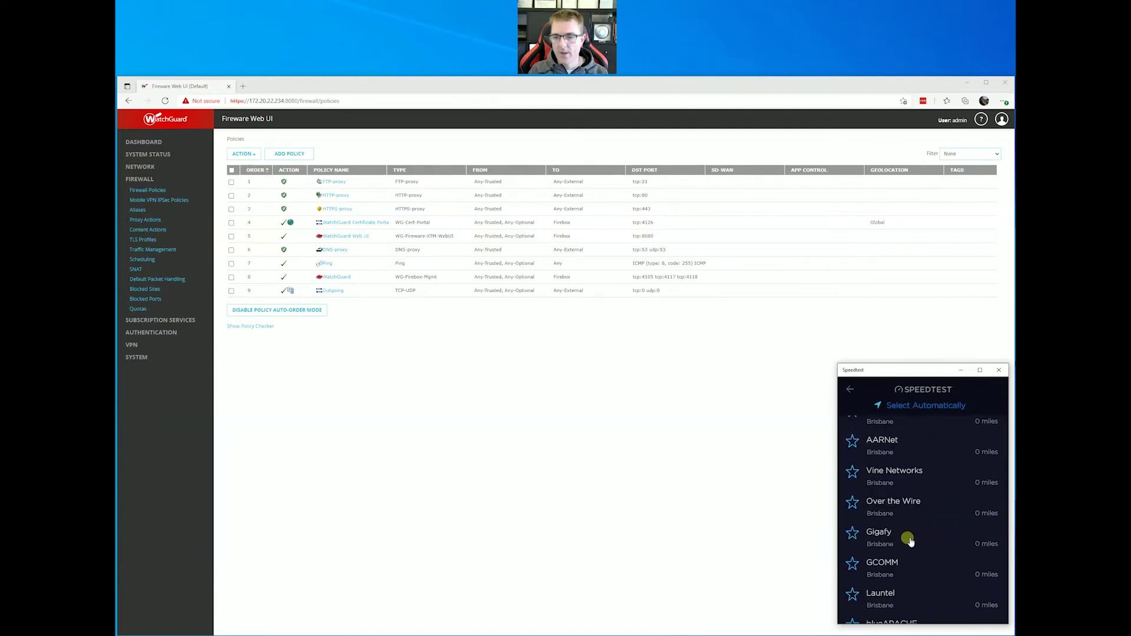
scroll(910, 541, down, 8)
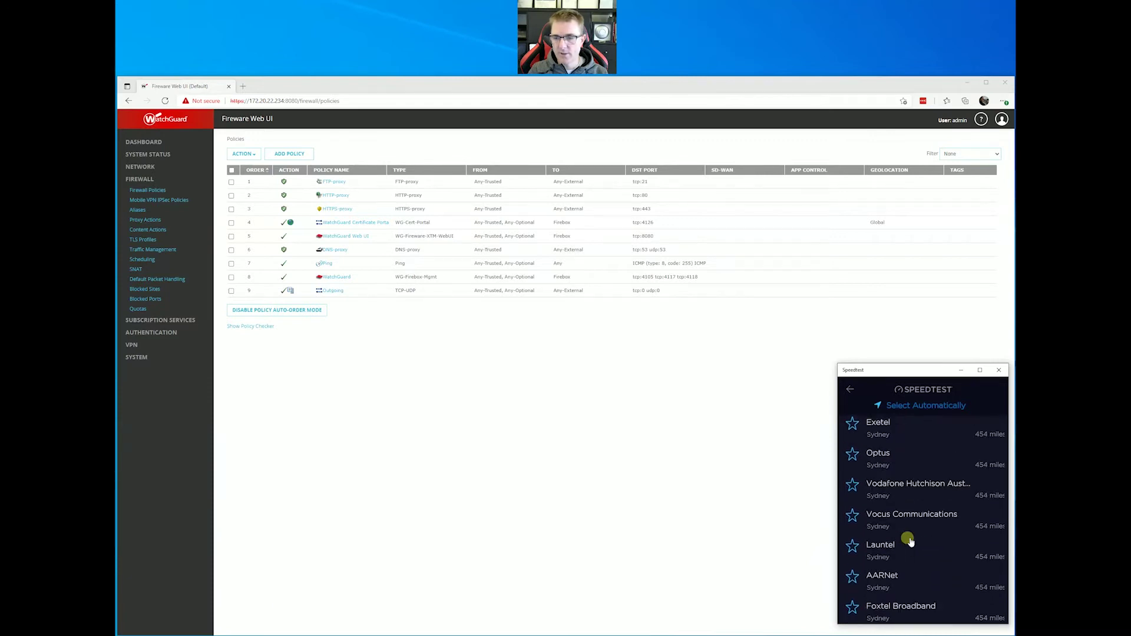
scroll(910, 540, up, 12)
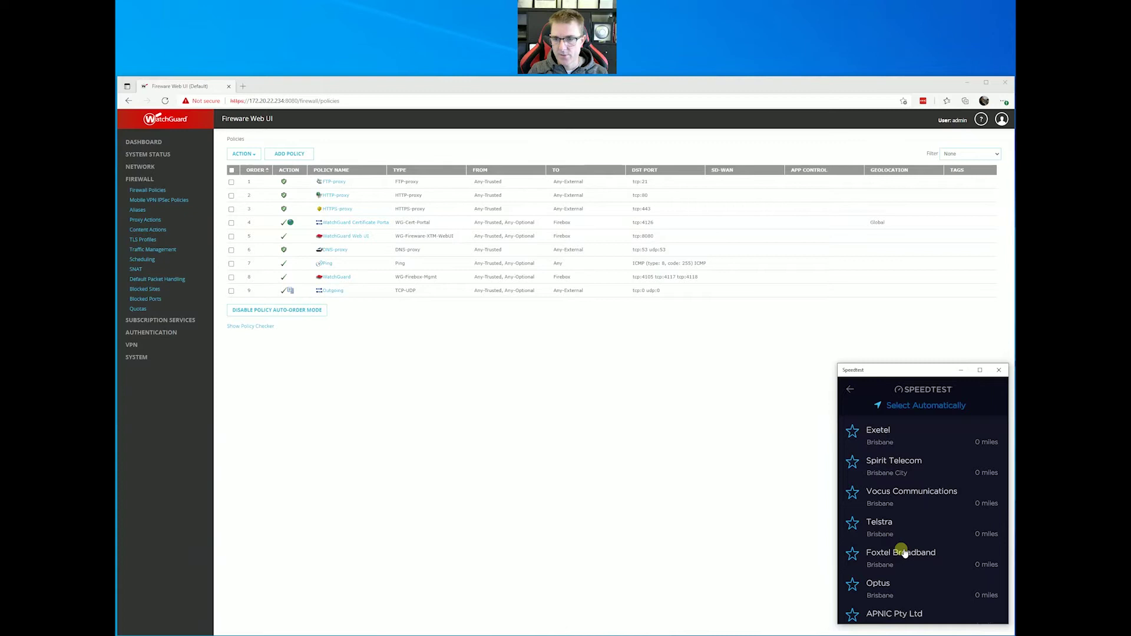
scroll(904, 554, down, 2)
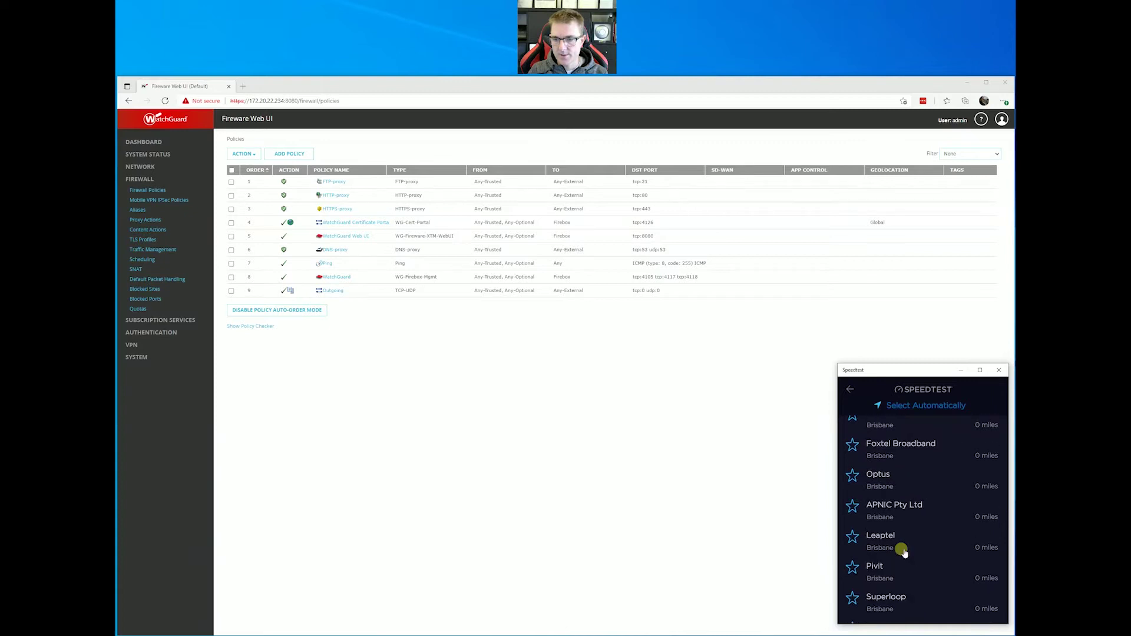
click(886, 597)
click(929, 504)
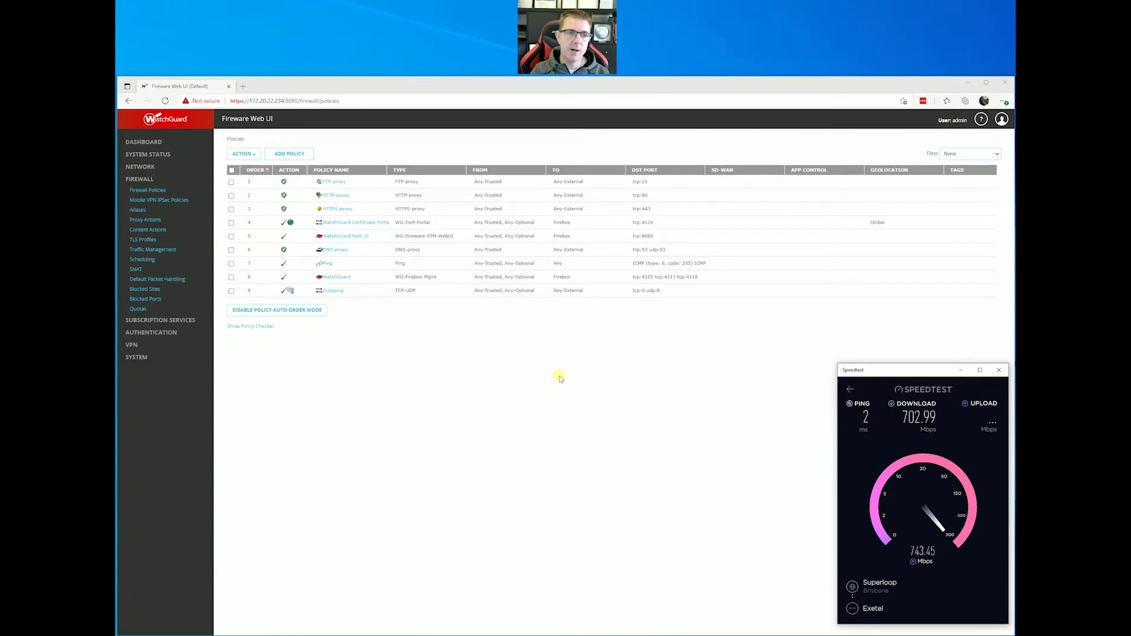
Step: In Application Control, assign the Global action to all listed policies and save
click(147, 320)
click(153, 334)
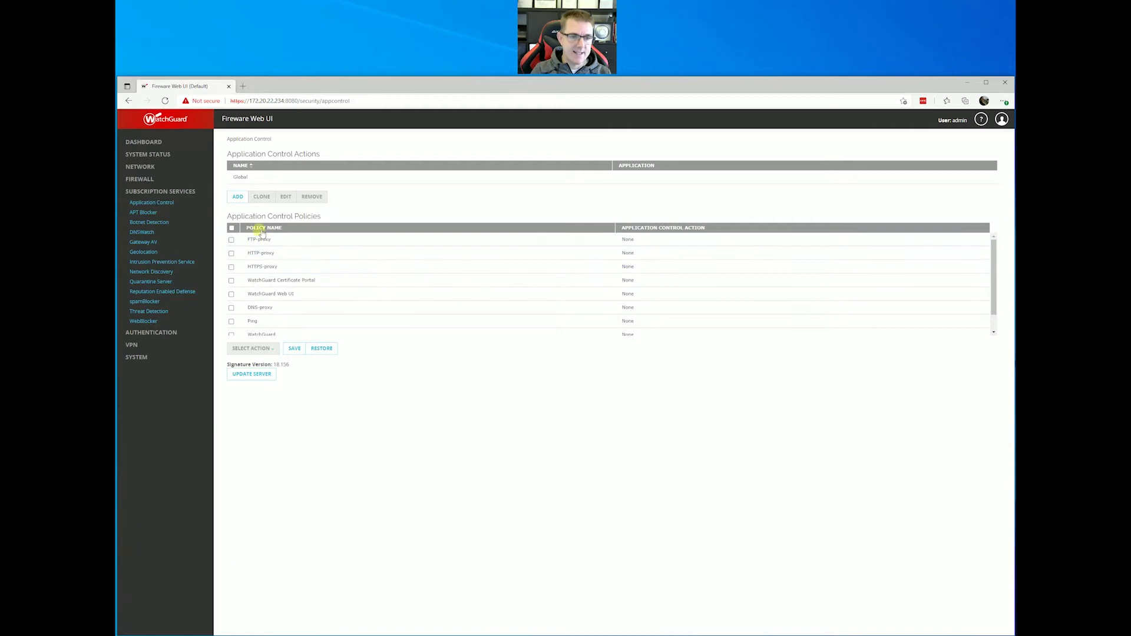
click(232, 228)
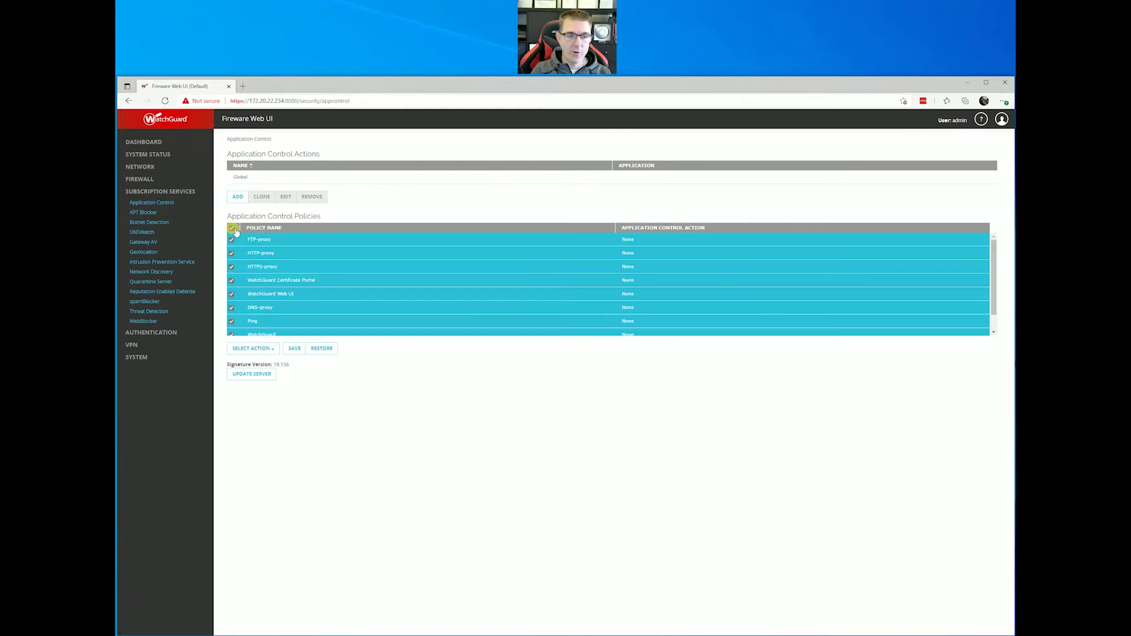
click(263, 349)
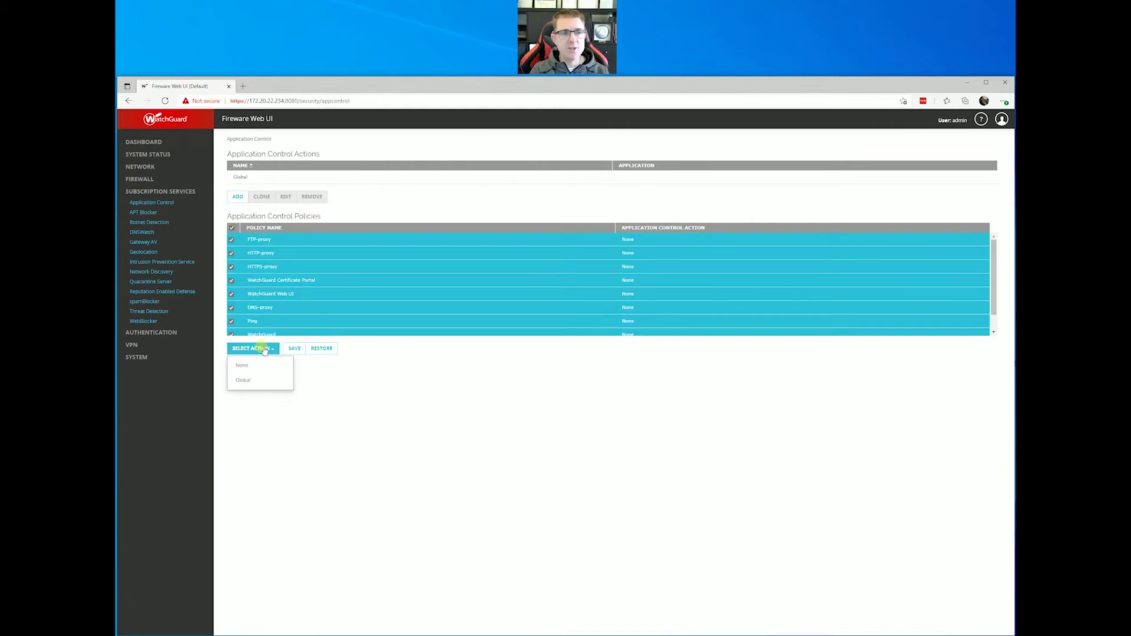
click(245, 381)
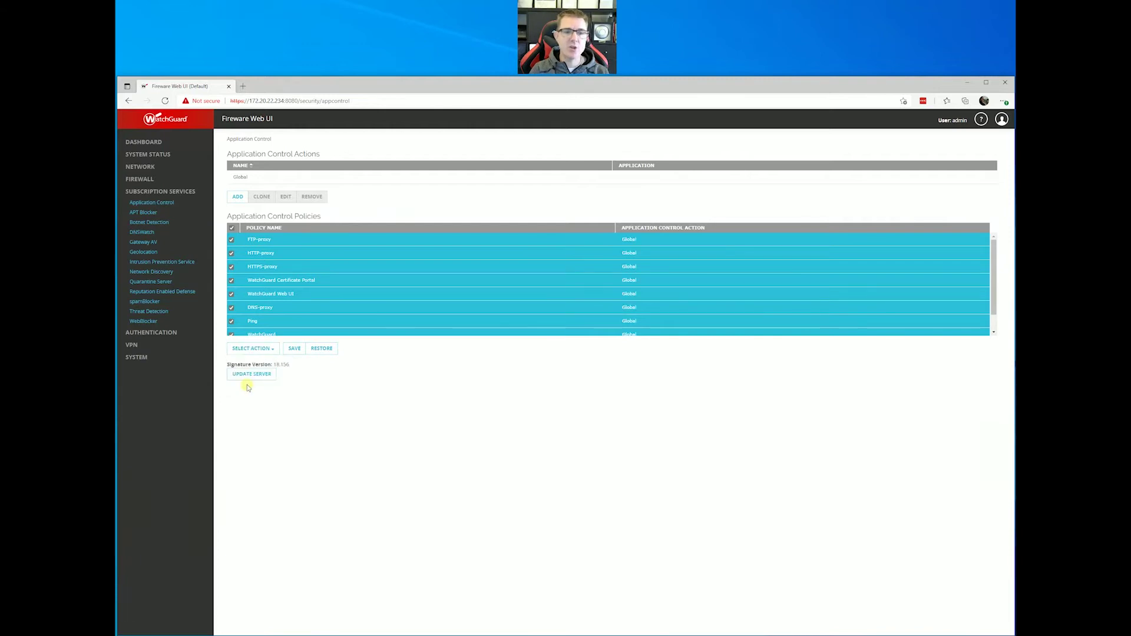
click(296, 349)
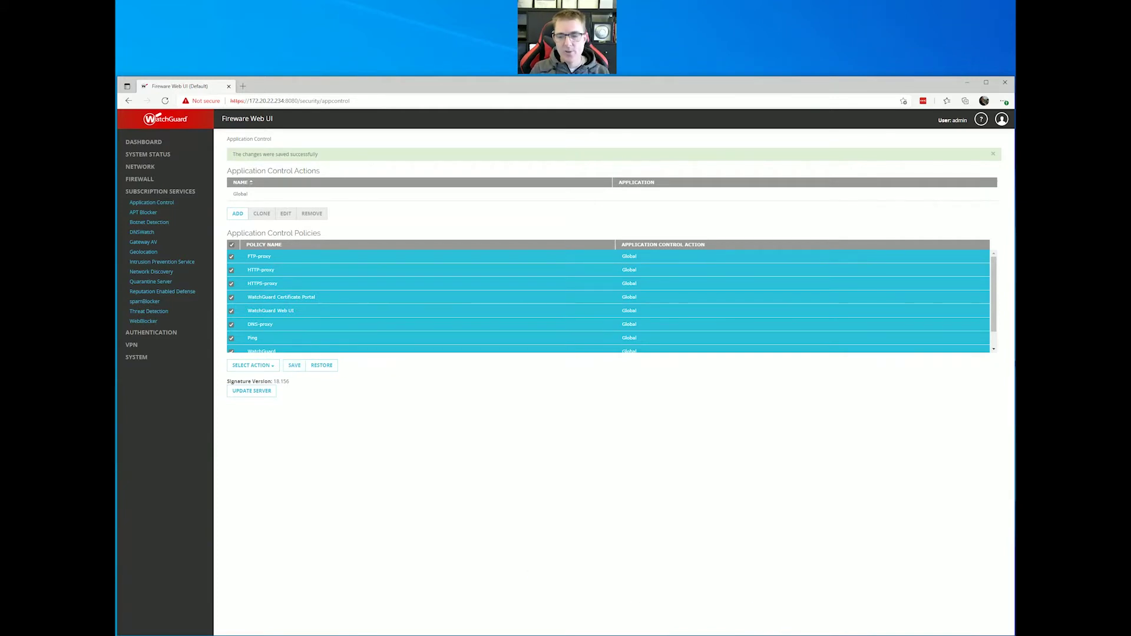
Step: Rerun the Superloop speed test (about 721.85 Mbps download), then go to the APT Blocker page
click(790, 635)
click(924, 502)
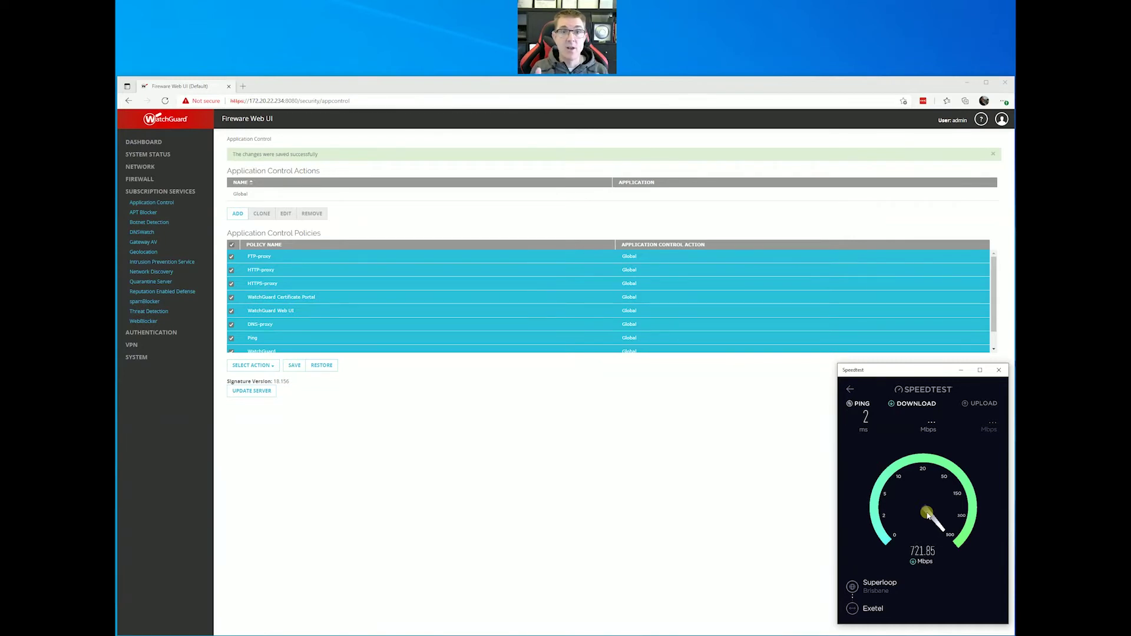
click(136, 214)
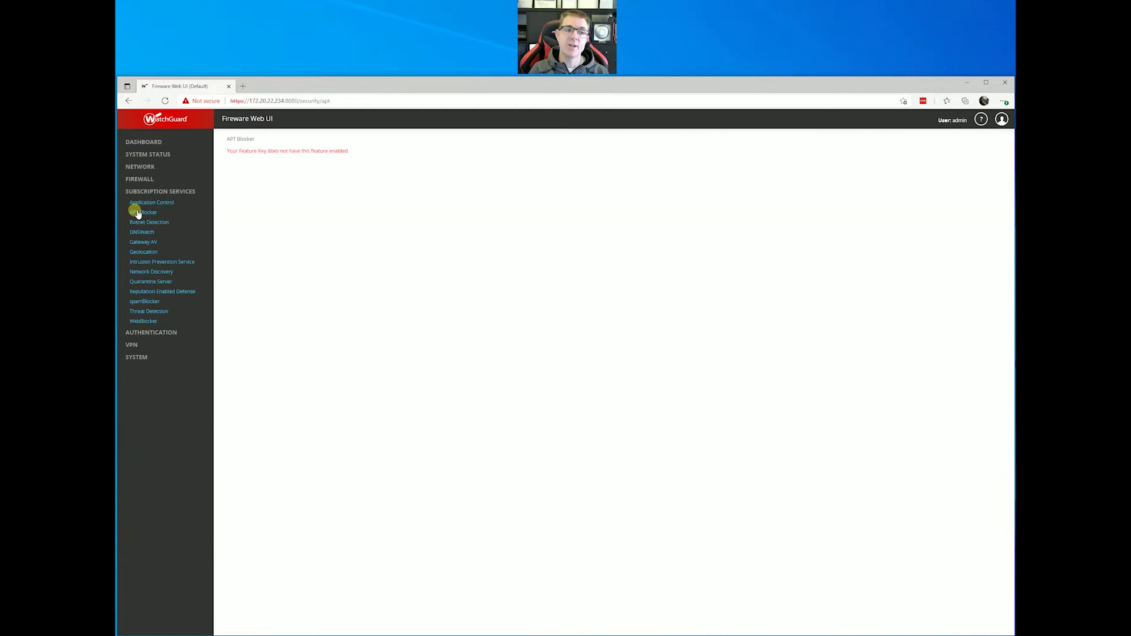
Step: Enable 'Block traffic from suspected botnet sites' on the Botnet Detection page and save
click(149, 224)
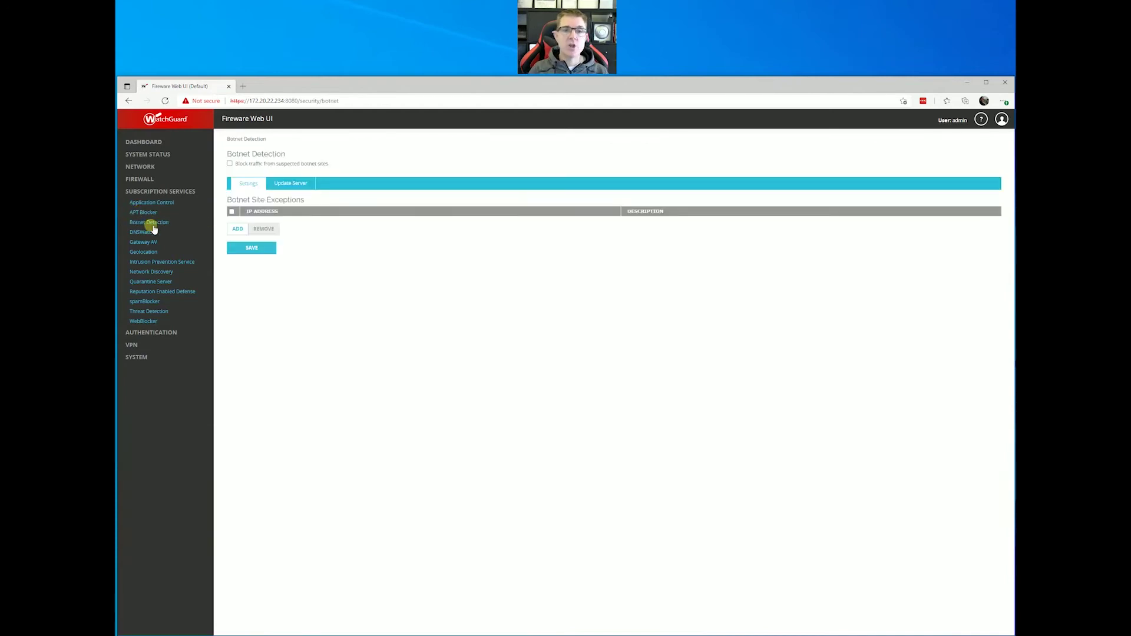
click(230, 164)
click(252, 248)
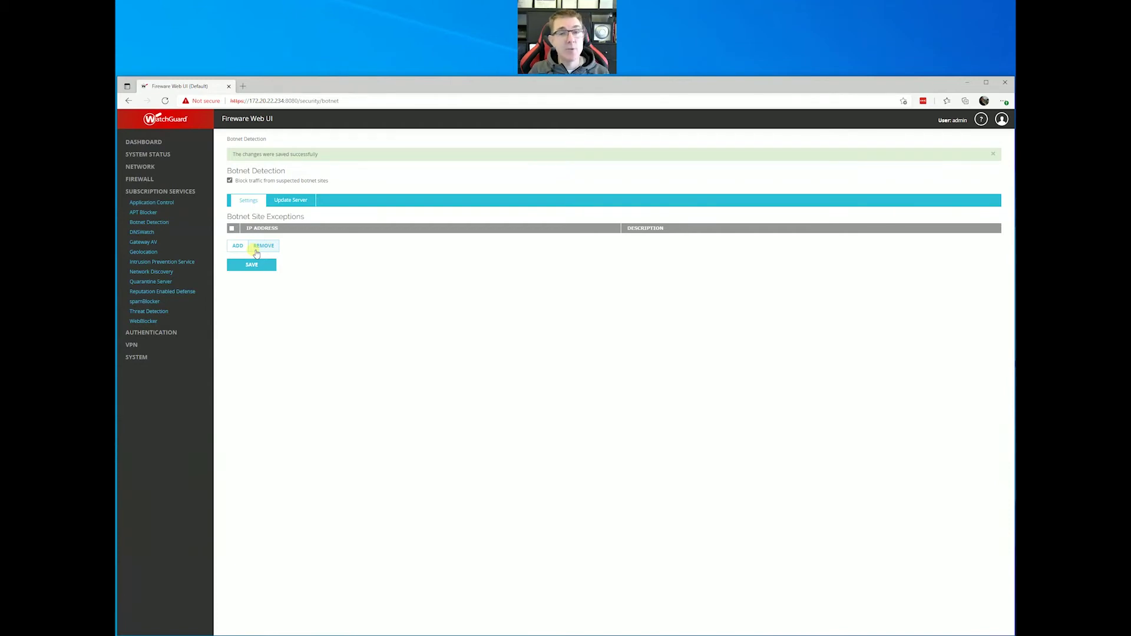
Step: Run another speed test with botnet blocking on, then go to DNSWatch and the Gateway AV wizard
click(781, 634)
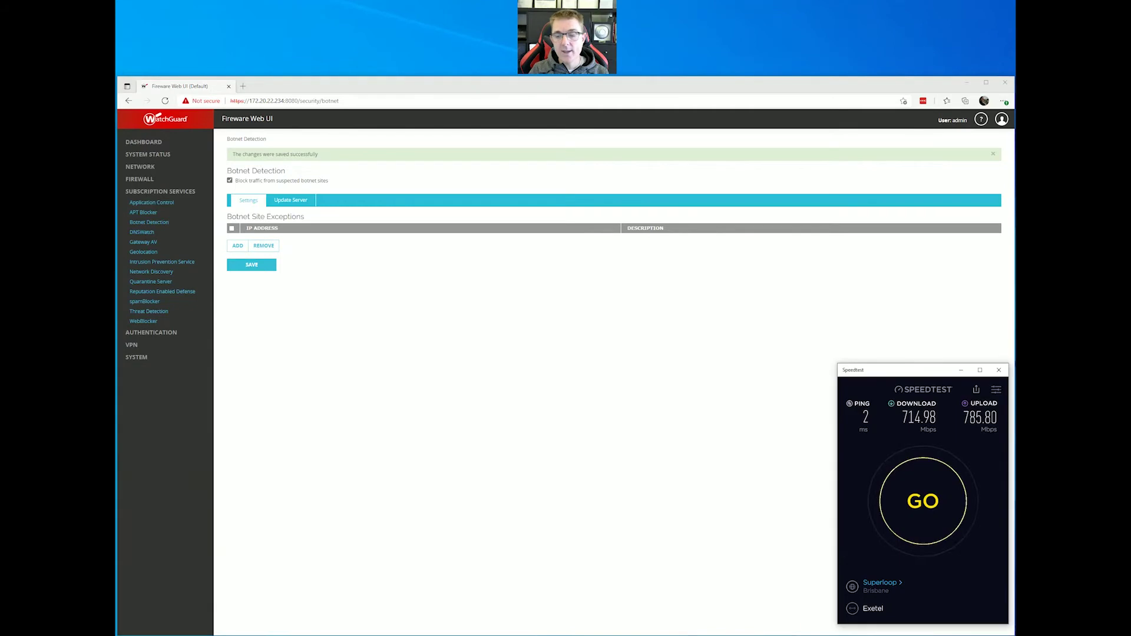
click(910, 518)
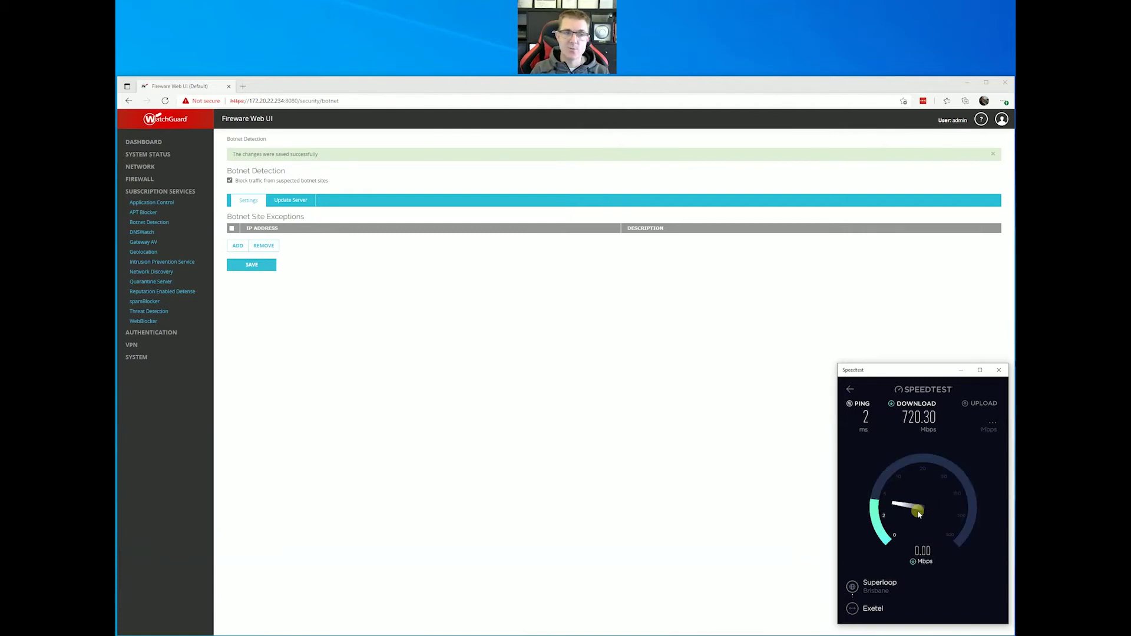
click(149, 236)
click(150, 236)
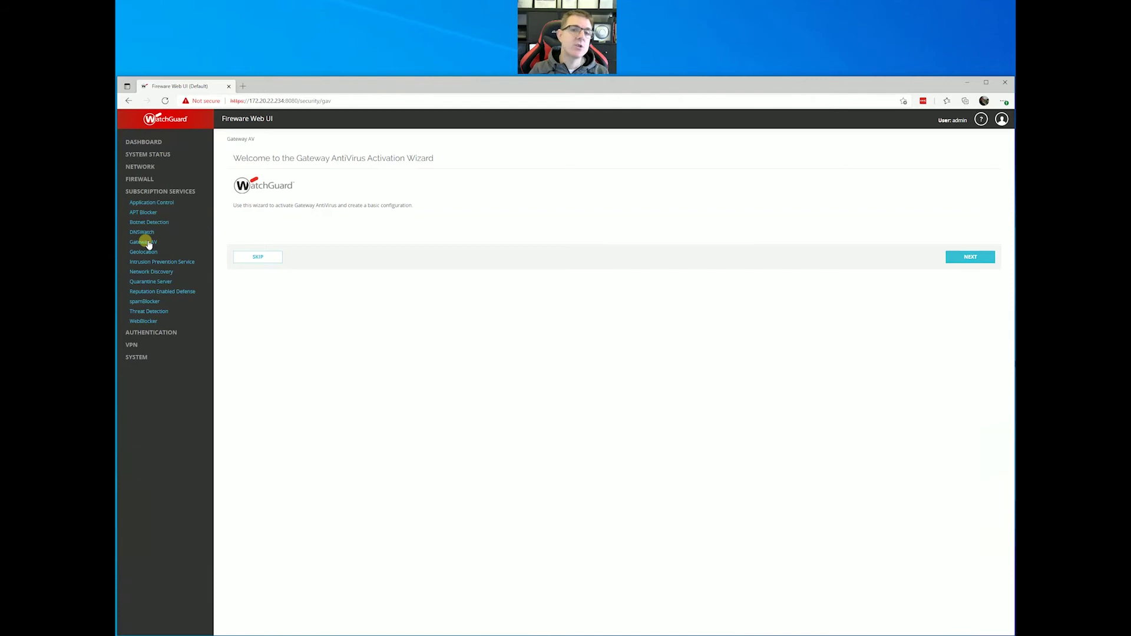
Step: Complete the Gateway AV wizard for all proxy actions, with new POP3 and IMAP policies unchecked
click(973, 257)
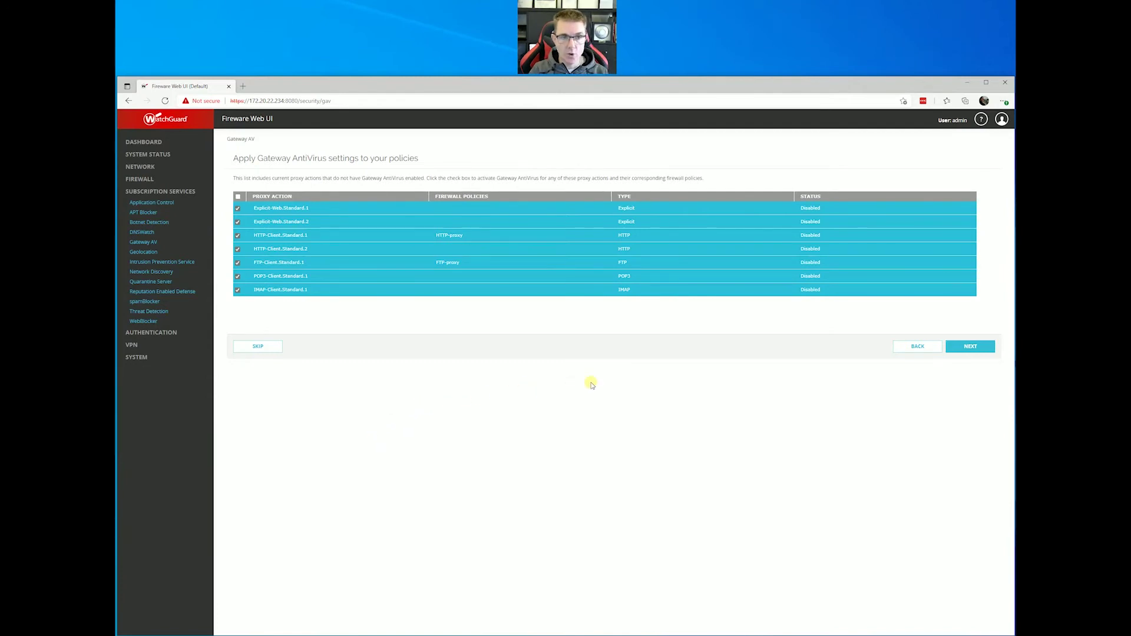
click(962, 346)
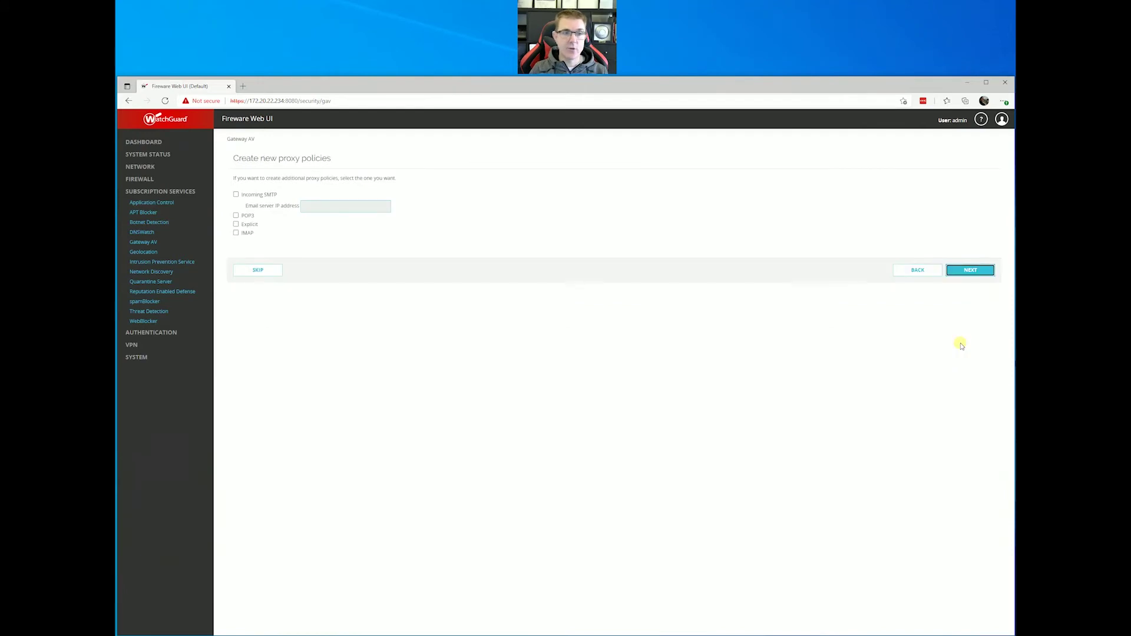
click(236, 233)
click(236, 216)
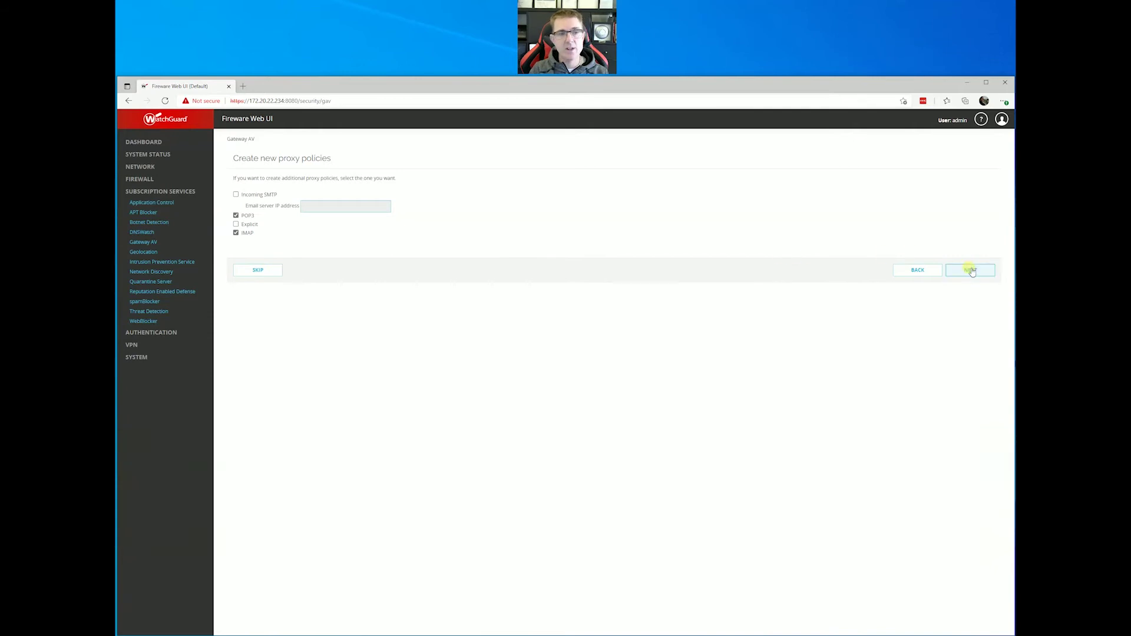
click(236, 216)
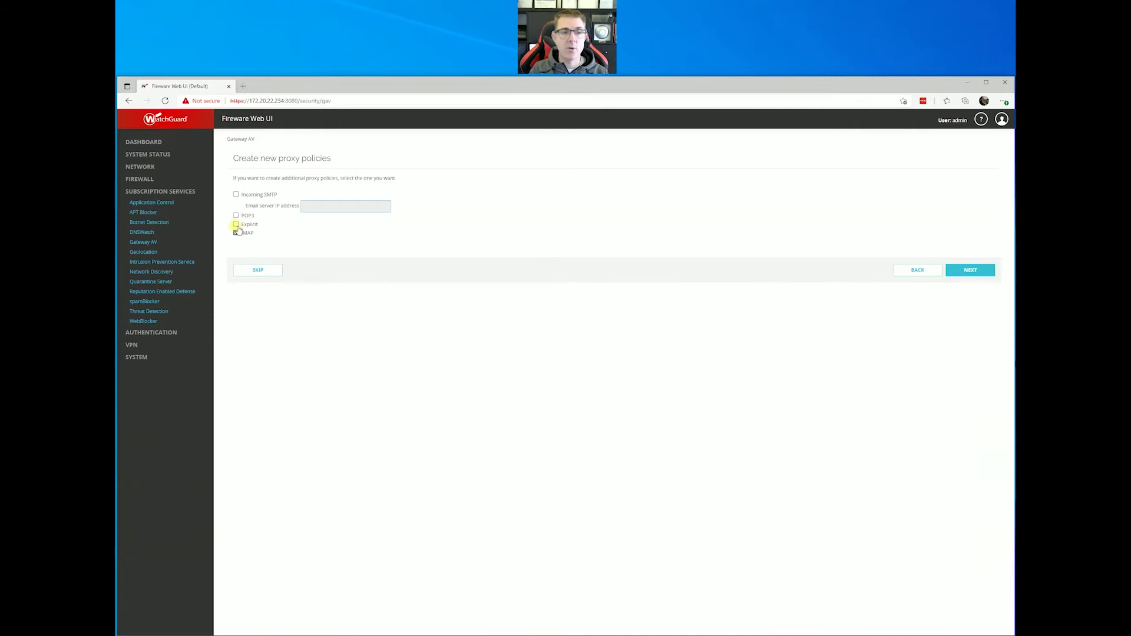
click(236, 232)
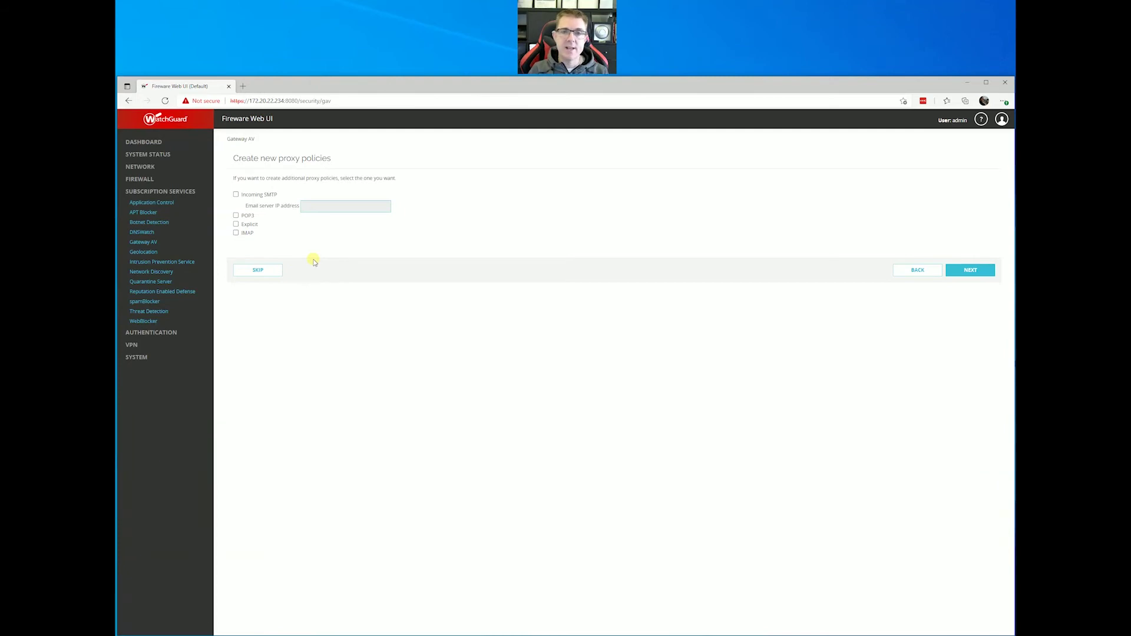
click(957, 270)
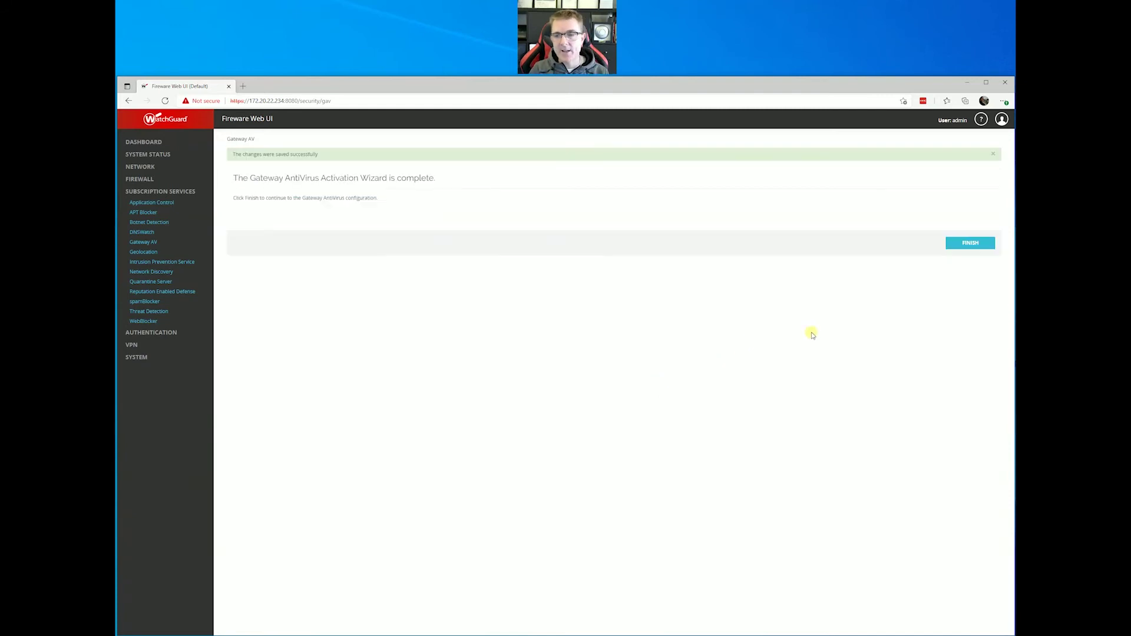
click(978, 246)
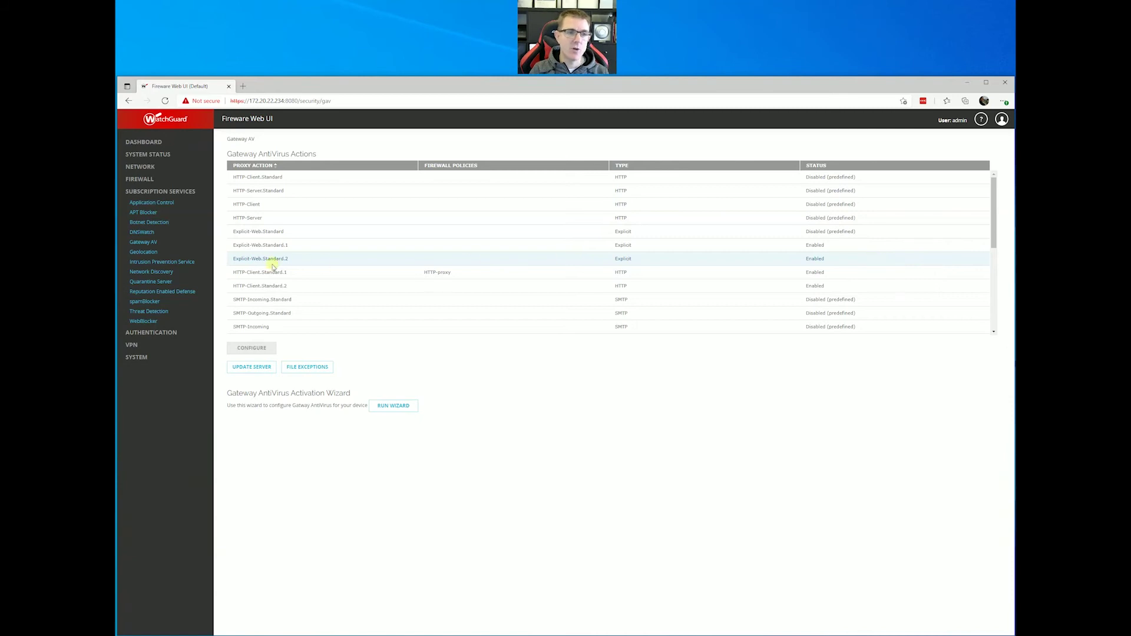
Step: Check the HTTP-proxy policy's Proxy Action Gateway AV settings: scanning enabled, dropping detected viruses
click(144, 179)
click(151, 190)
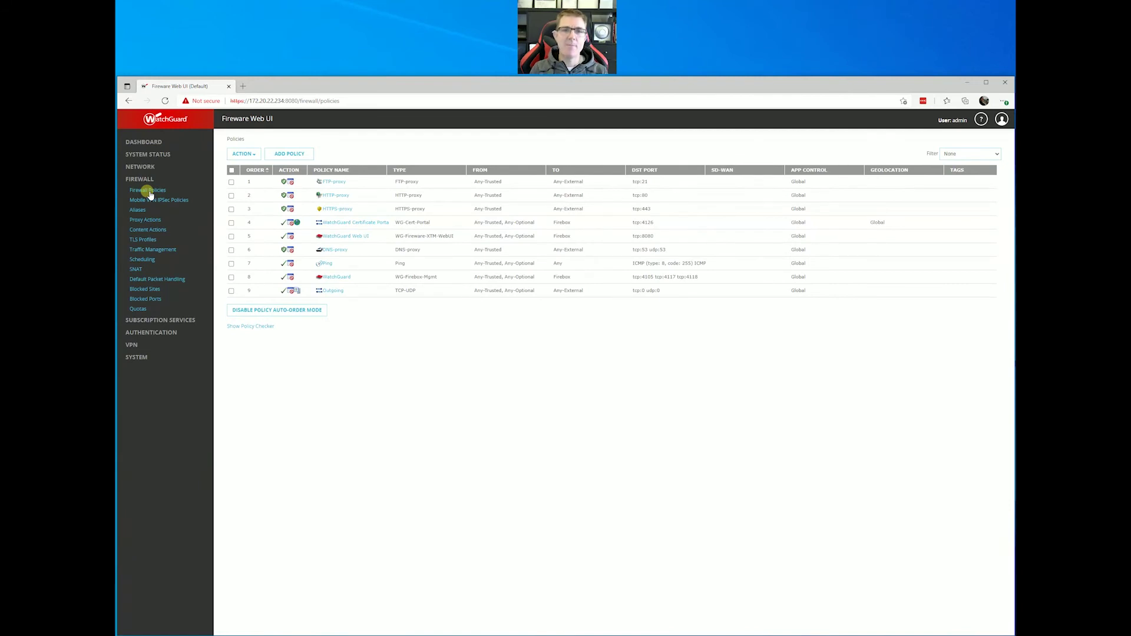
click(341, 196)
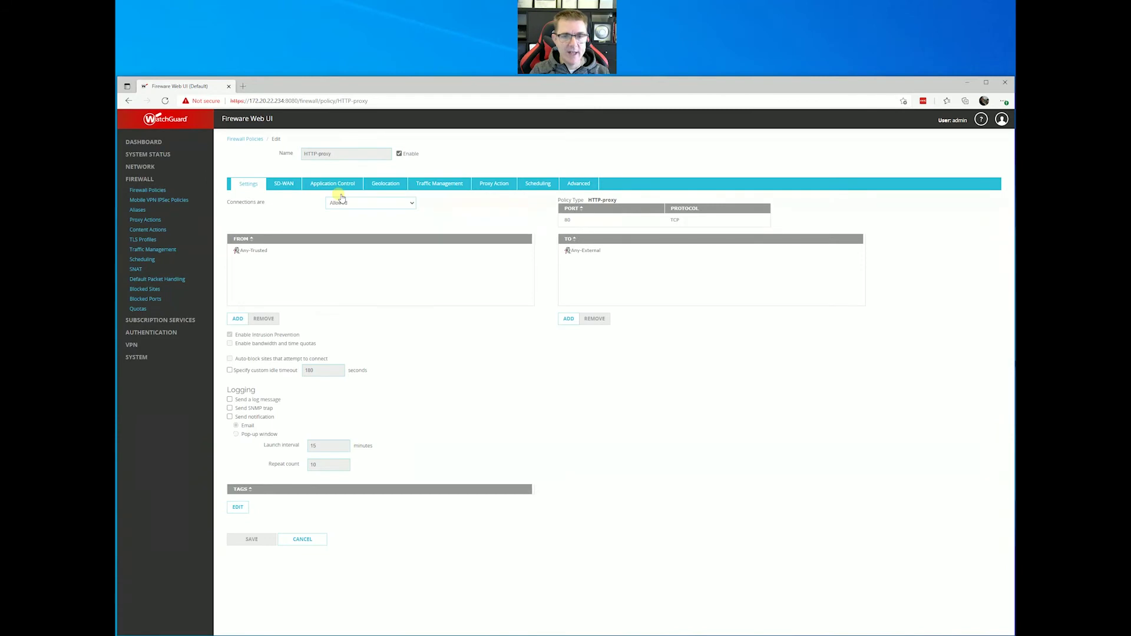
click(491, 185)
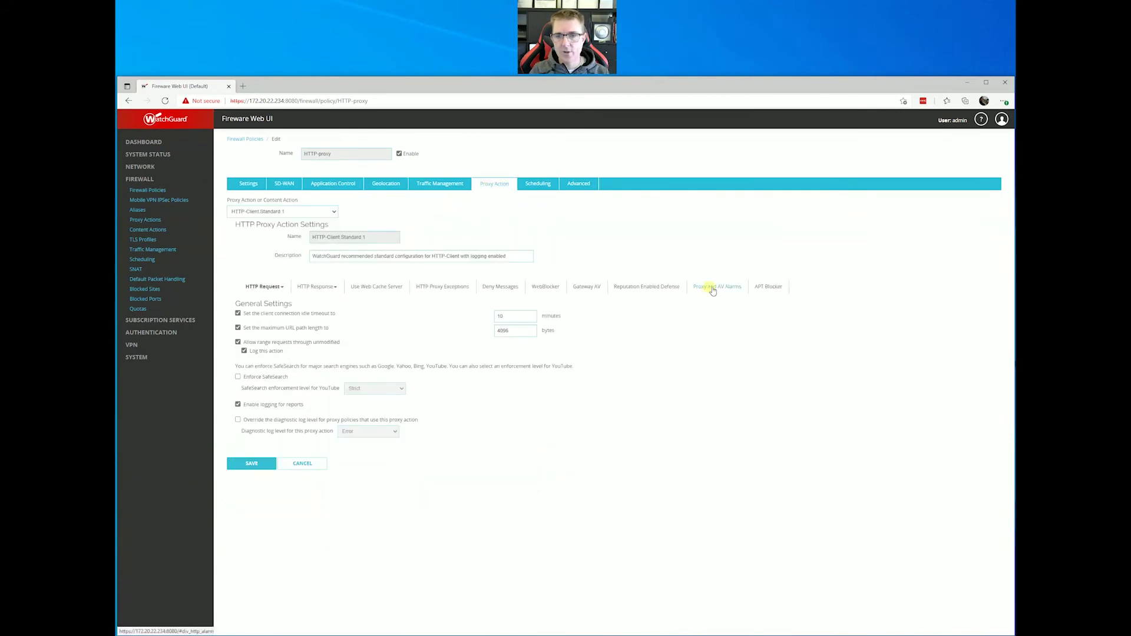
click(596, 287)
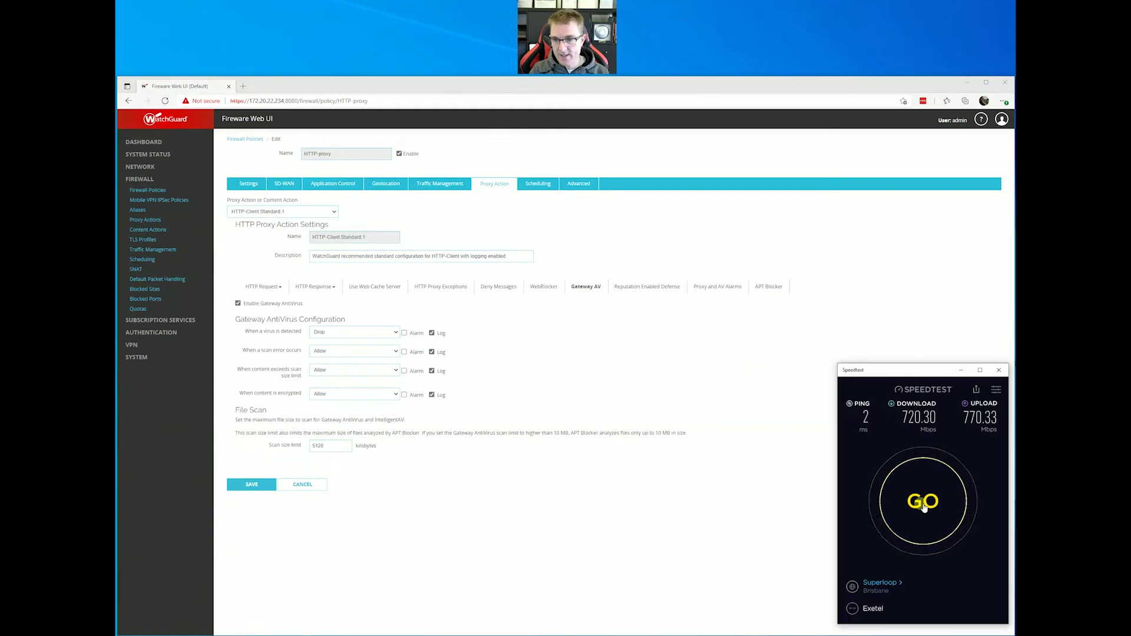
Step: Run a speed test with Gateway AV on, getting 620.80 Mbps down and 723.03 Mbps up
click(923, 504)
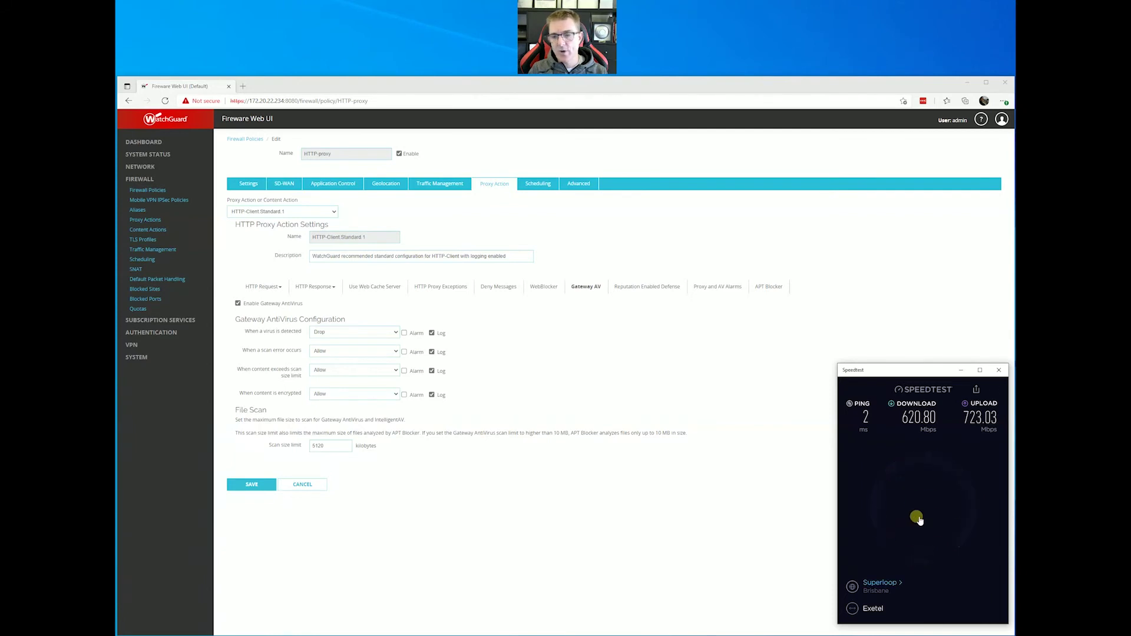
Step: Rerun the speed test (about 783 Mbps download) and expand Subscription Services in the sidebar
click(922, 509)
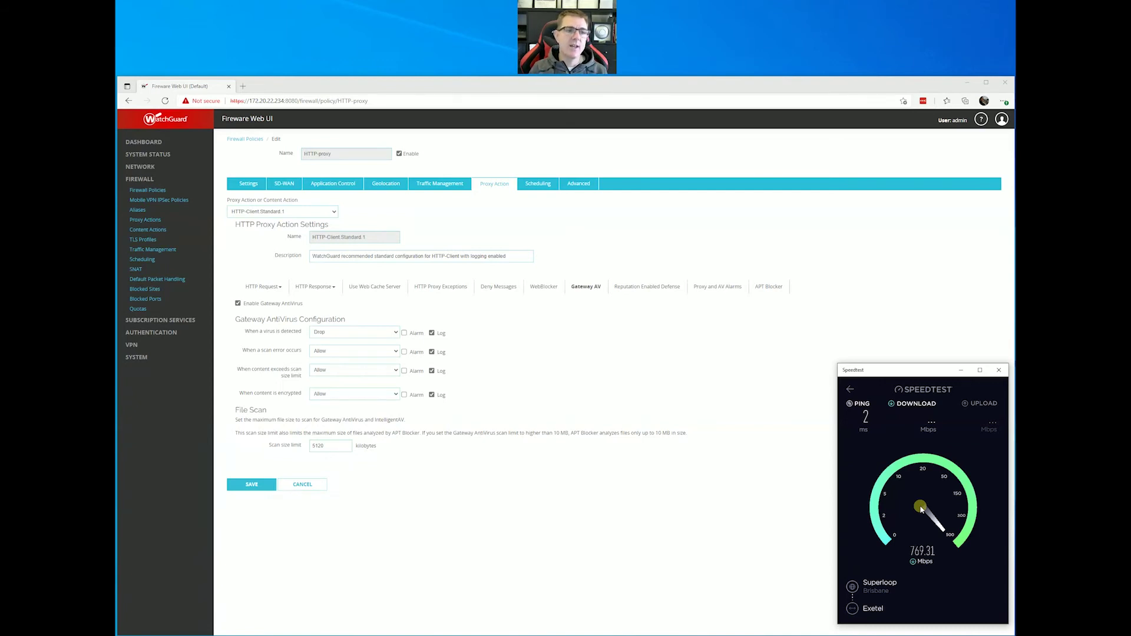
click(155, 320)
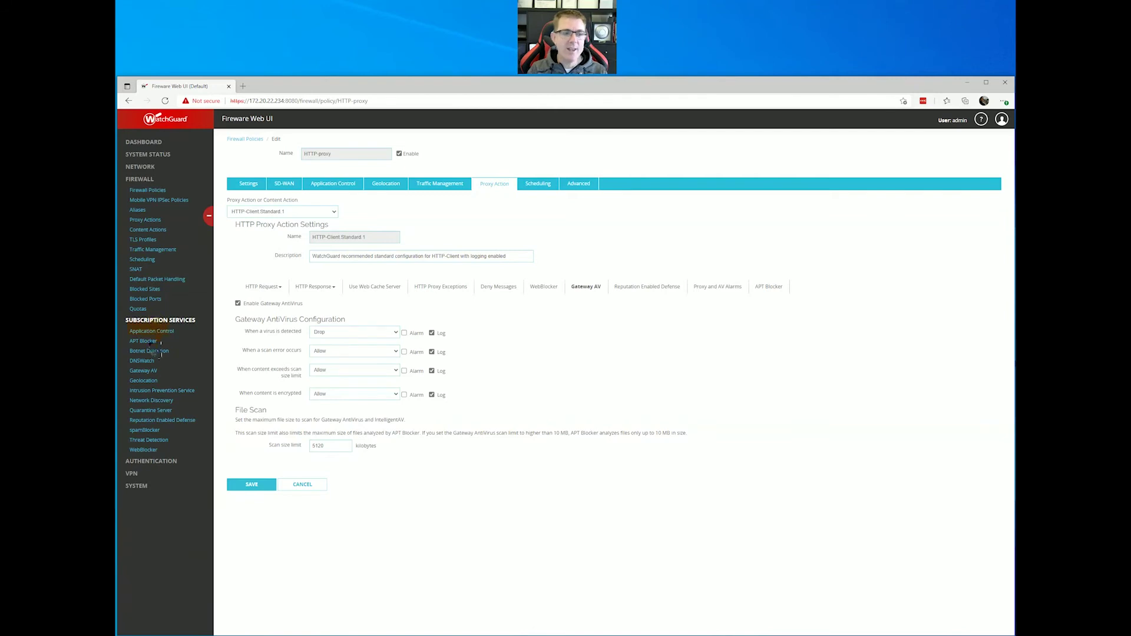
Step: Go to the Geolocation page to review its actions and the policy list
click(151, 381)
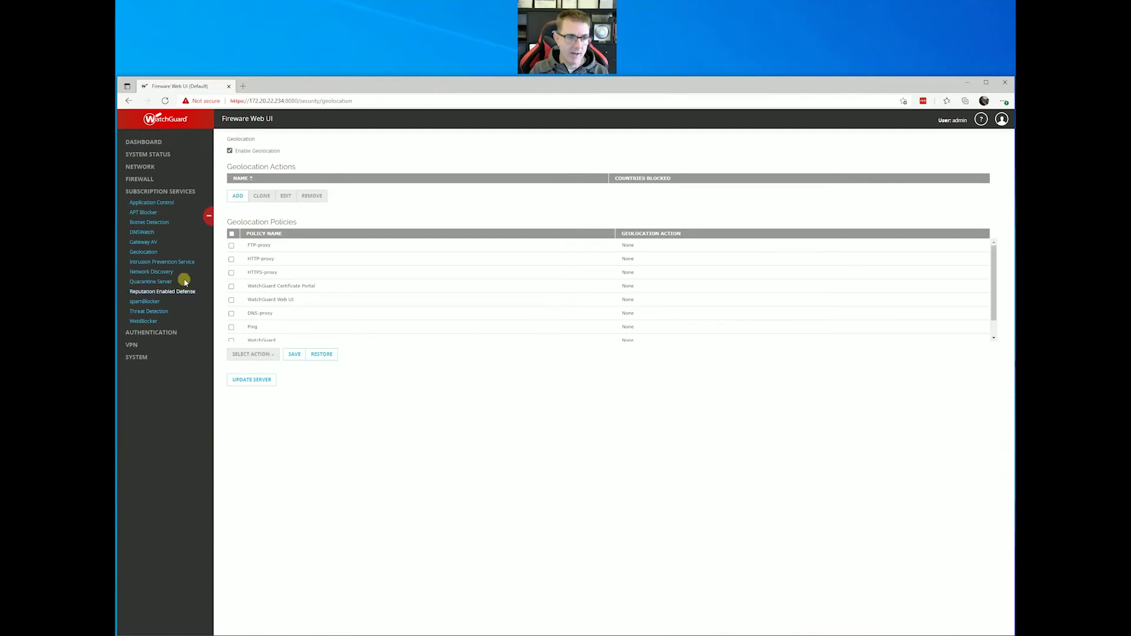
Step: In Reputation Enabled Defense, set HTTP-Client.Standard.1 to deny bad-reputation URLs and save
click(167, 294)
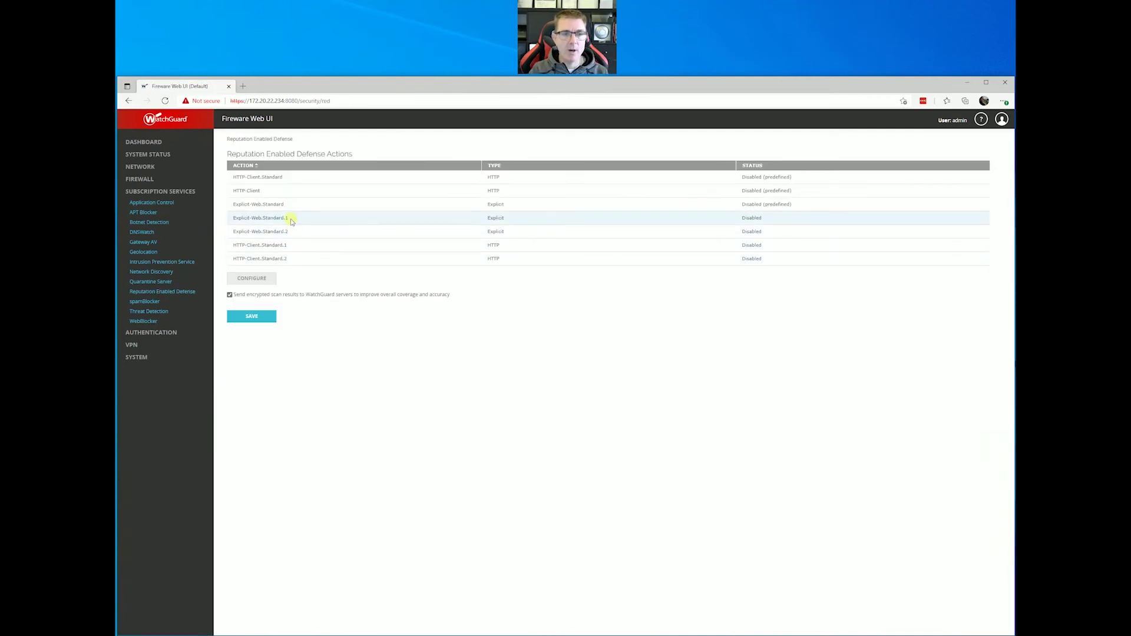
click(292, 246)
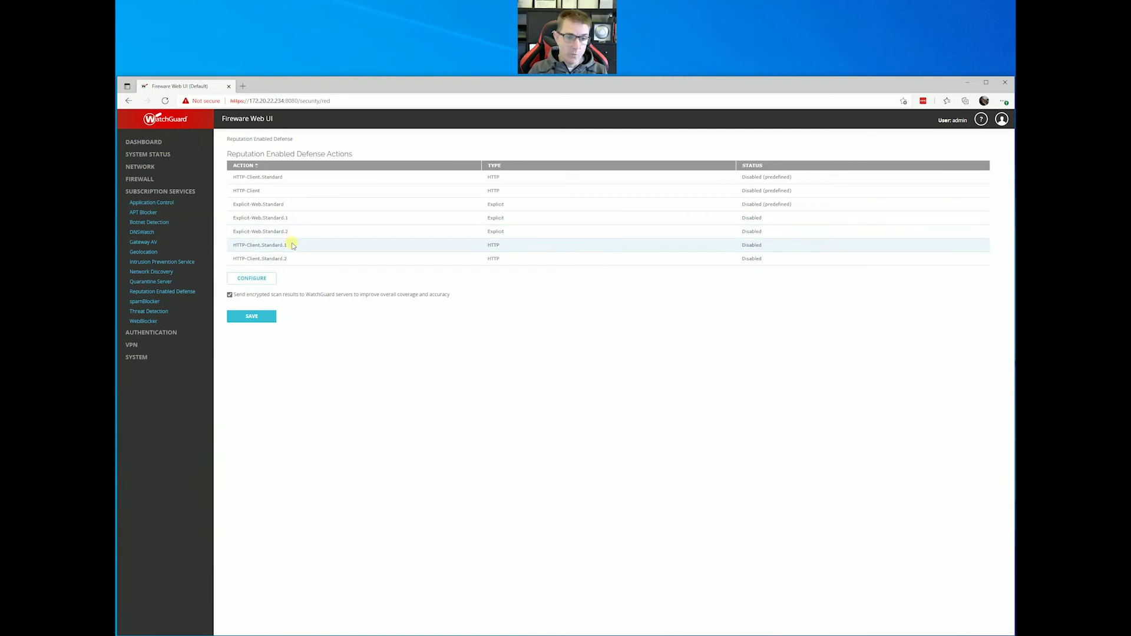
click(636, 244)
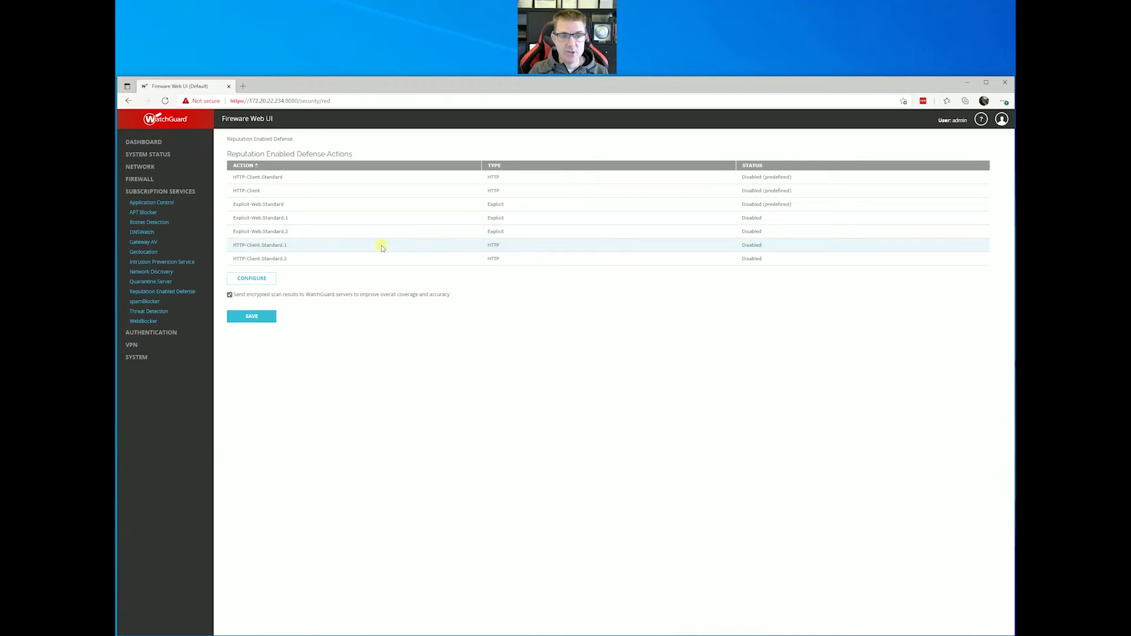
click(248, 279)
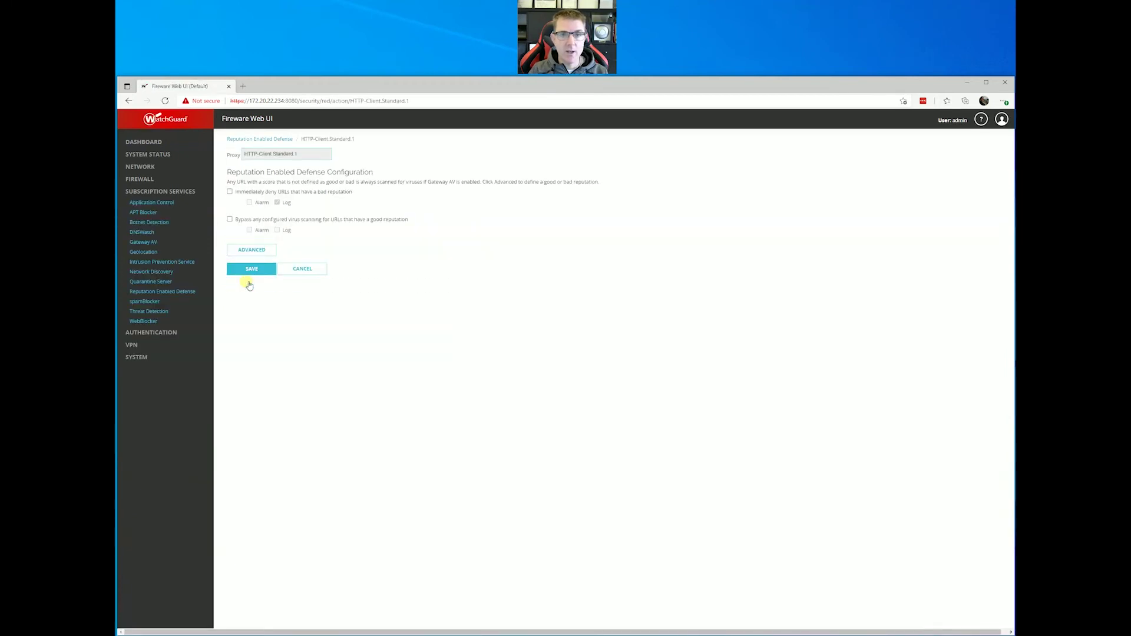
click(230, 192)
click(248, 270)
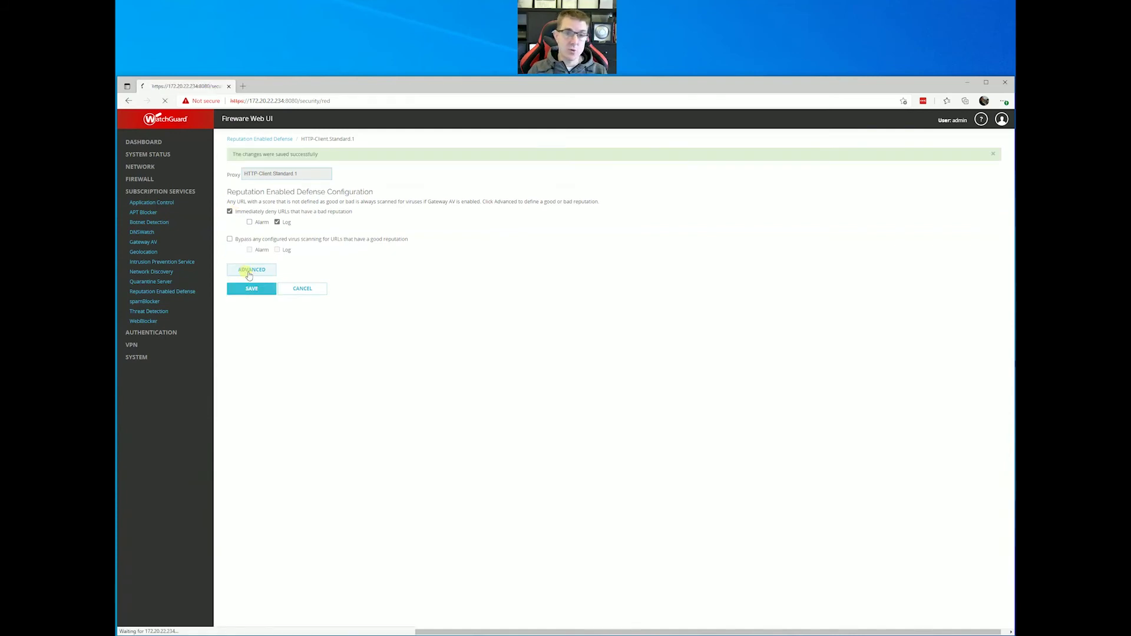
Step: Set HTTP-Client.Standard.2 to deny bad-reputation URLs too, save, and select HTTP-Client.Standard
click(261, 258)
click(255, 278)
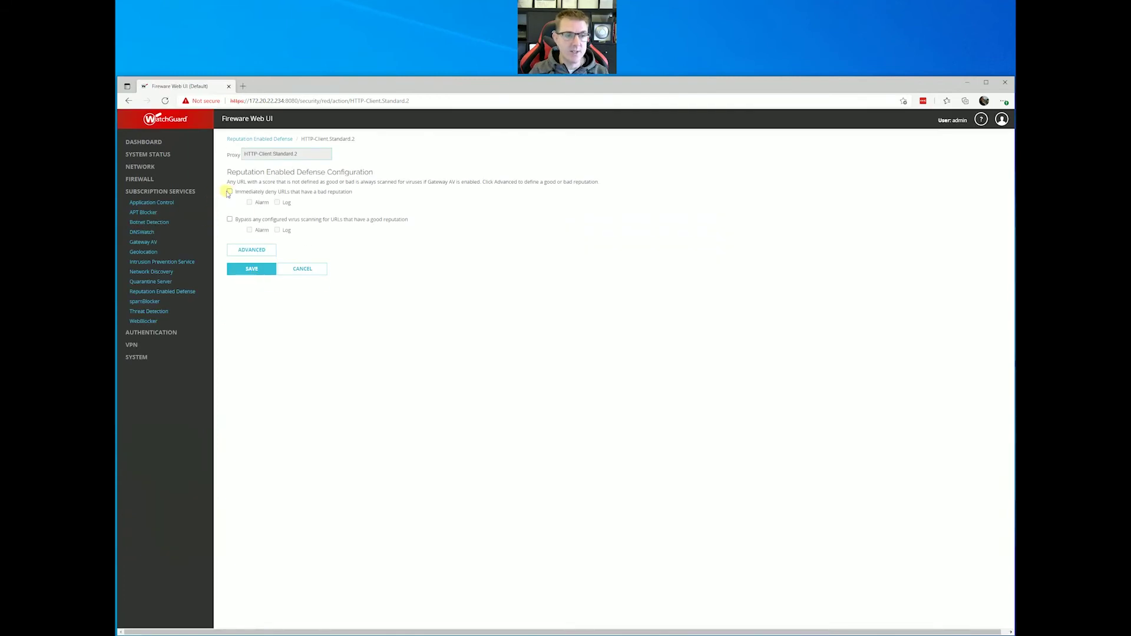
click(230, 191)
click(260, 271)
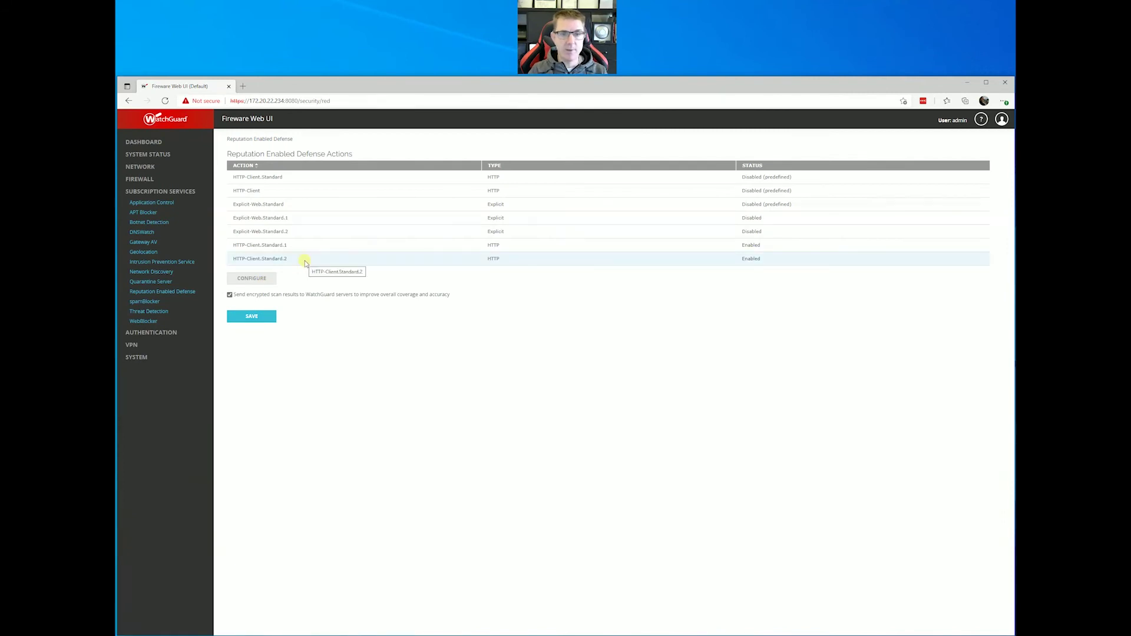
click(294, 179)
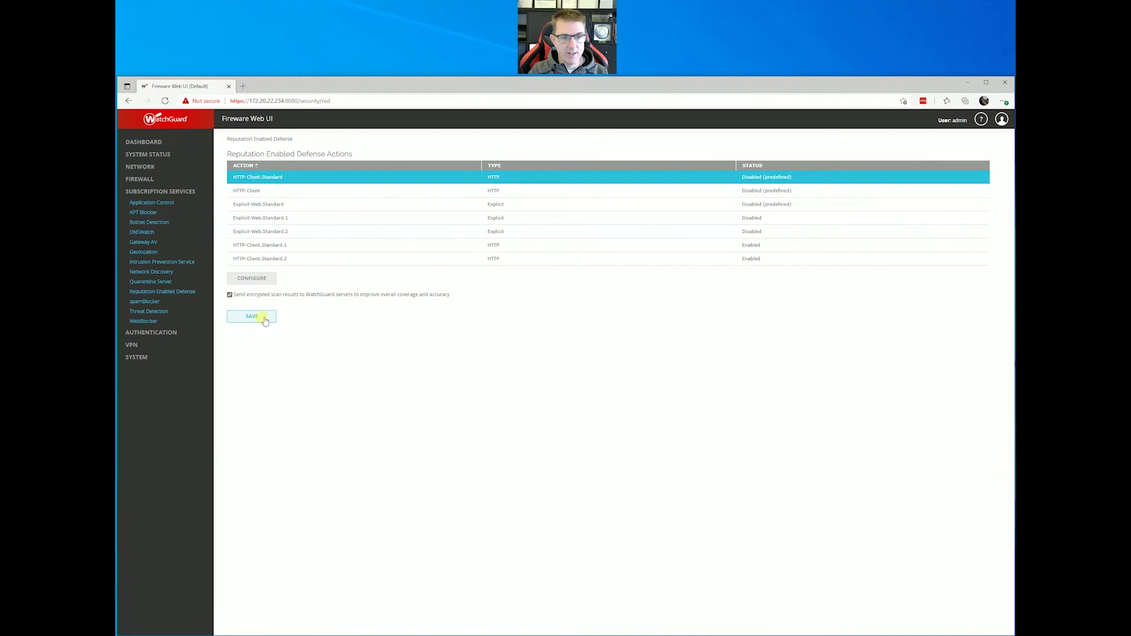
Step: Rerun the speed test with Reputation Enabled Defense on (about 811.83 Mbps), then go to WebBlocker
key(alt+Tab)
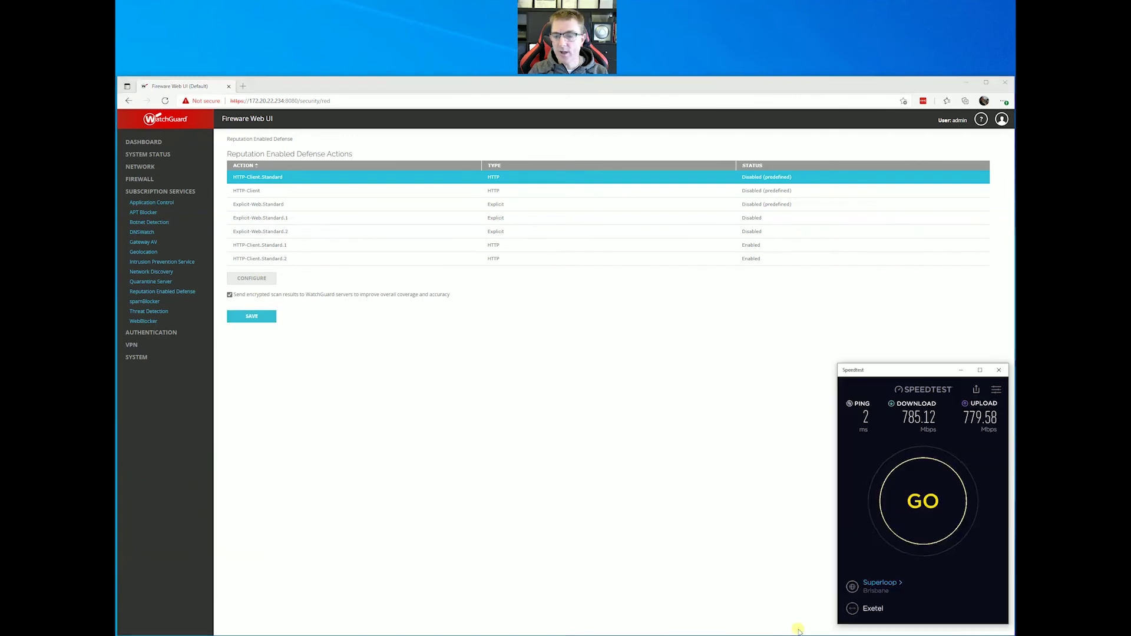
click(921, 499)
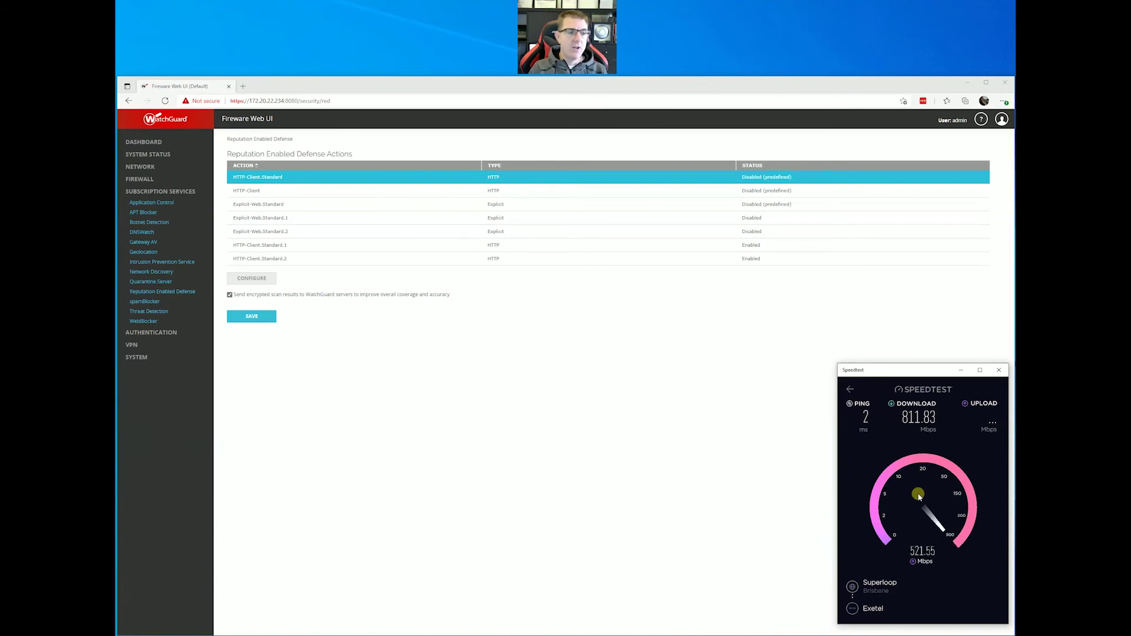
click(155, 323)
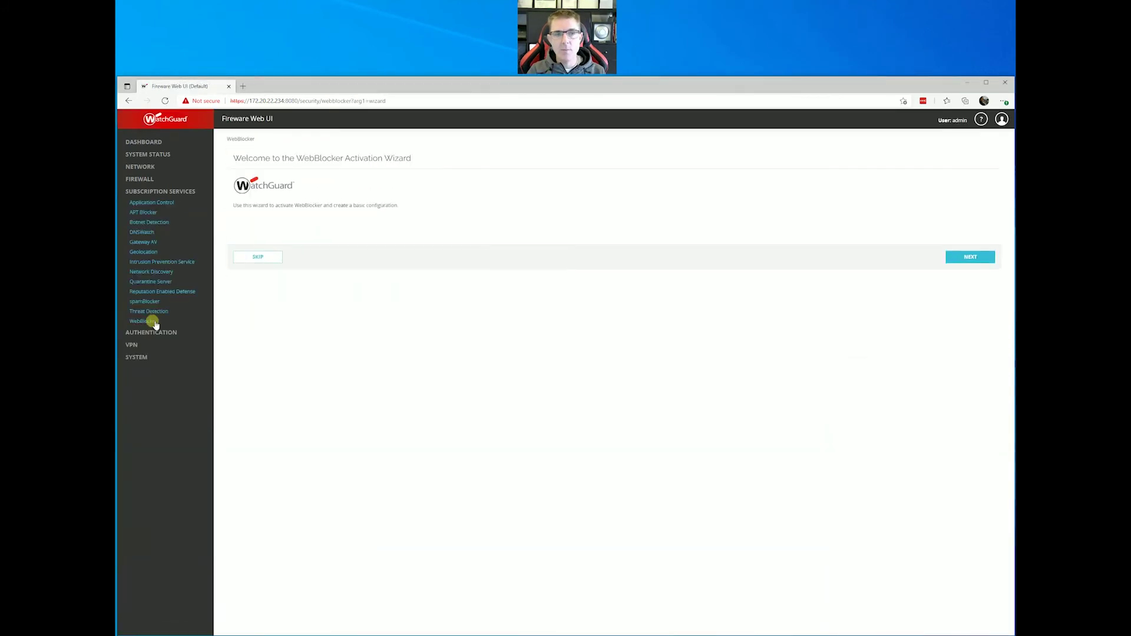
Step: Create the WebBlocker action WebBlockerAction.2 with the default category choices
click(956, 260)
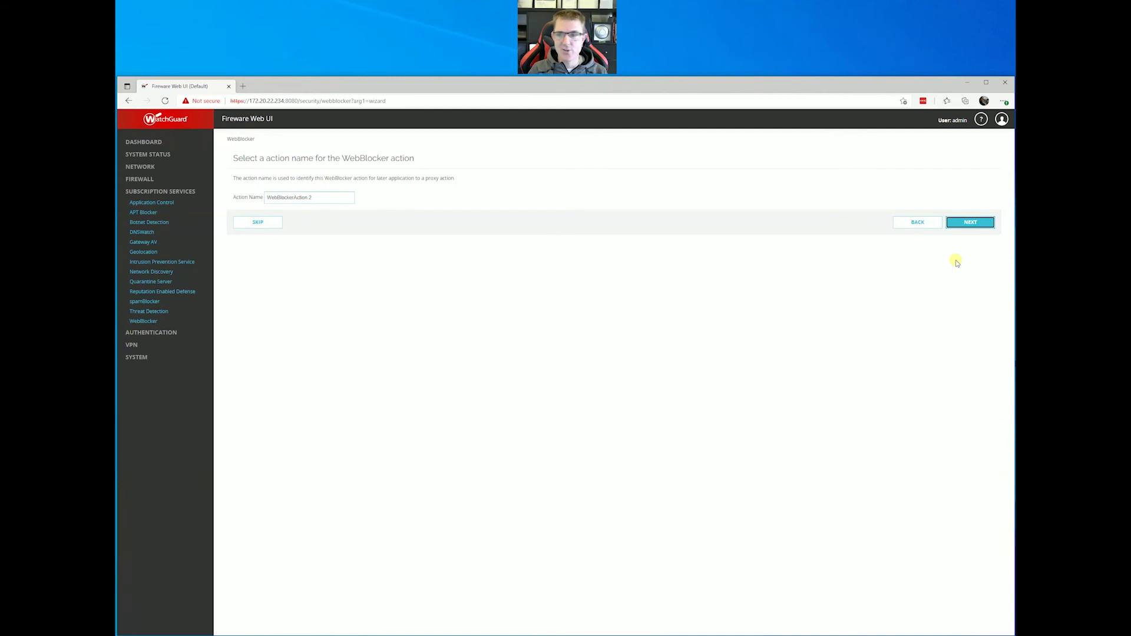
click(968, 224)
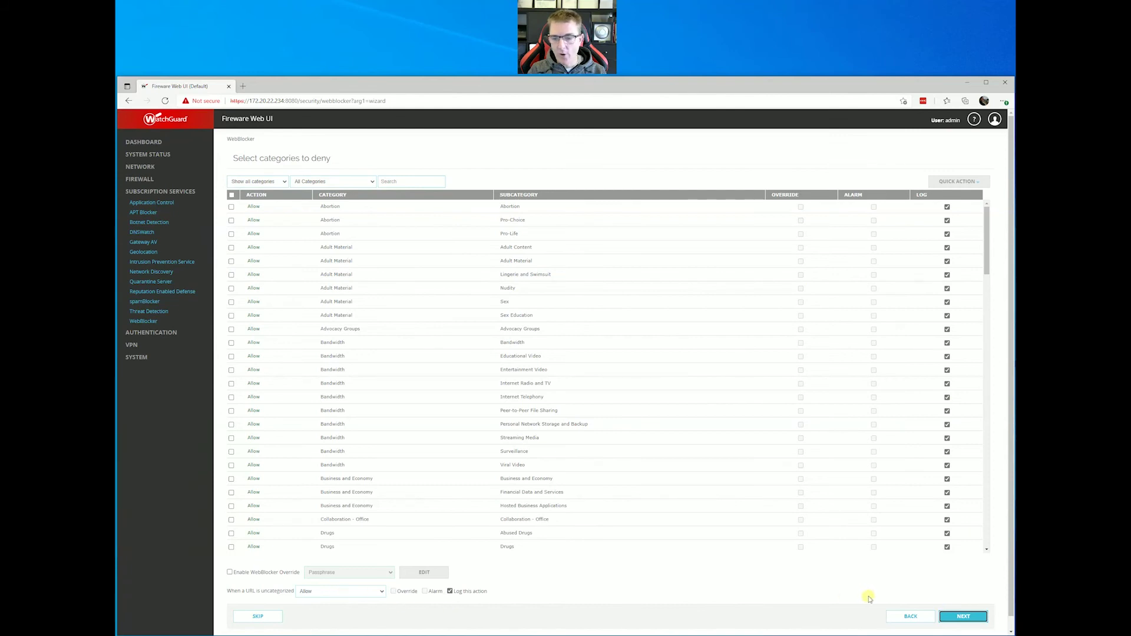
click(959, 618)
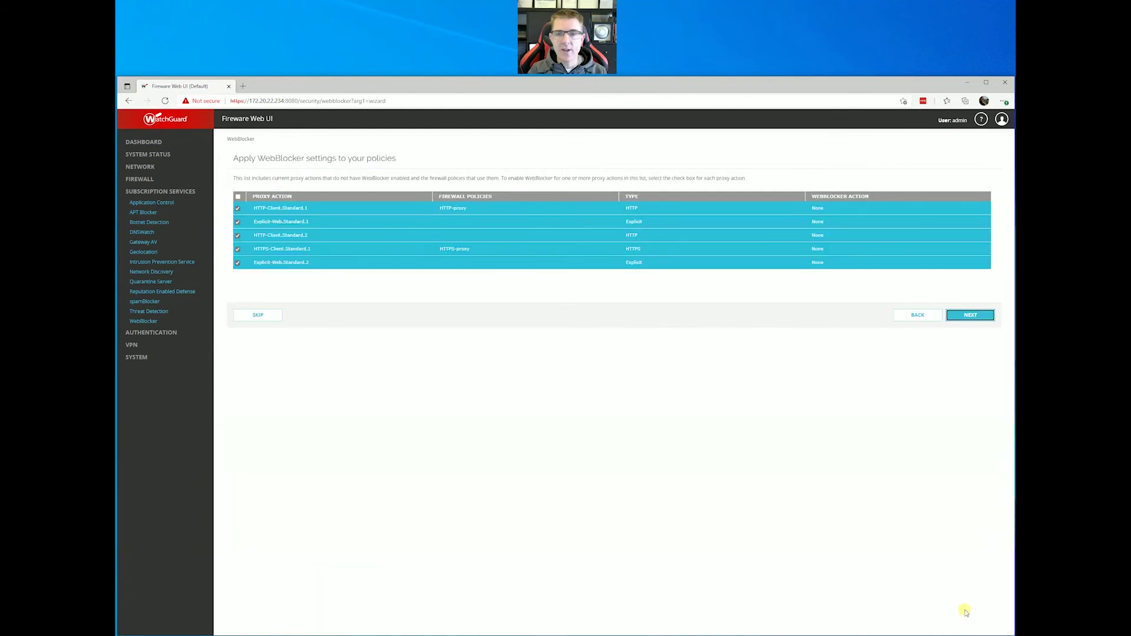
Step: Apply WebBlocker to all proxy actions, add new HTTP and HTTPS Client proxy policies, and save
click(970, 314)
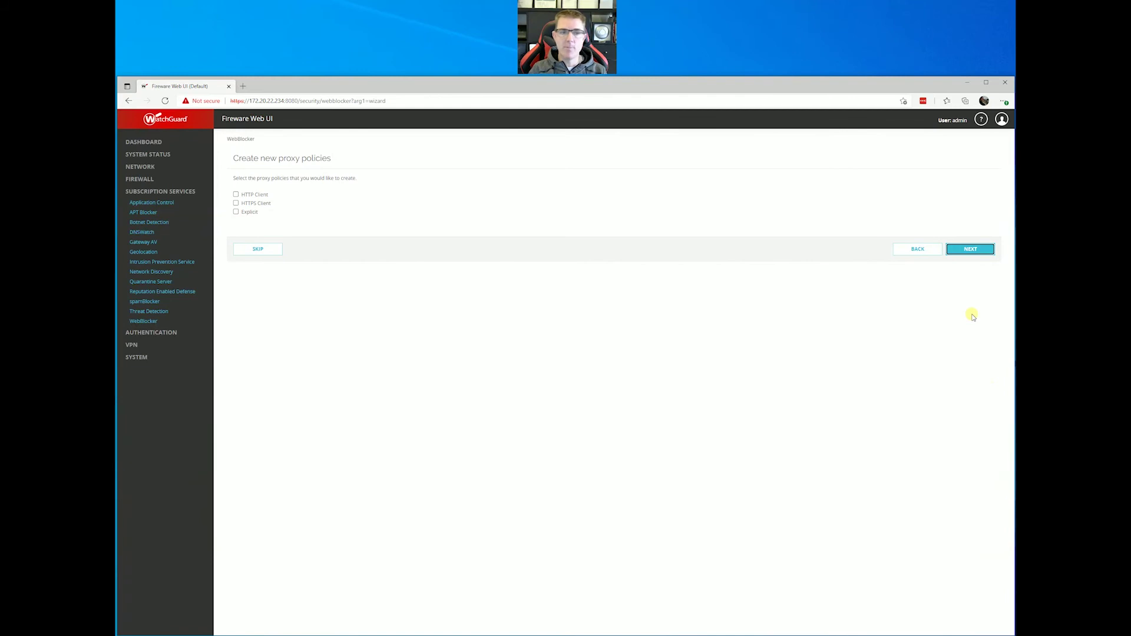
click(255, 195)
click(261, 204)
click(955, 253)
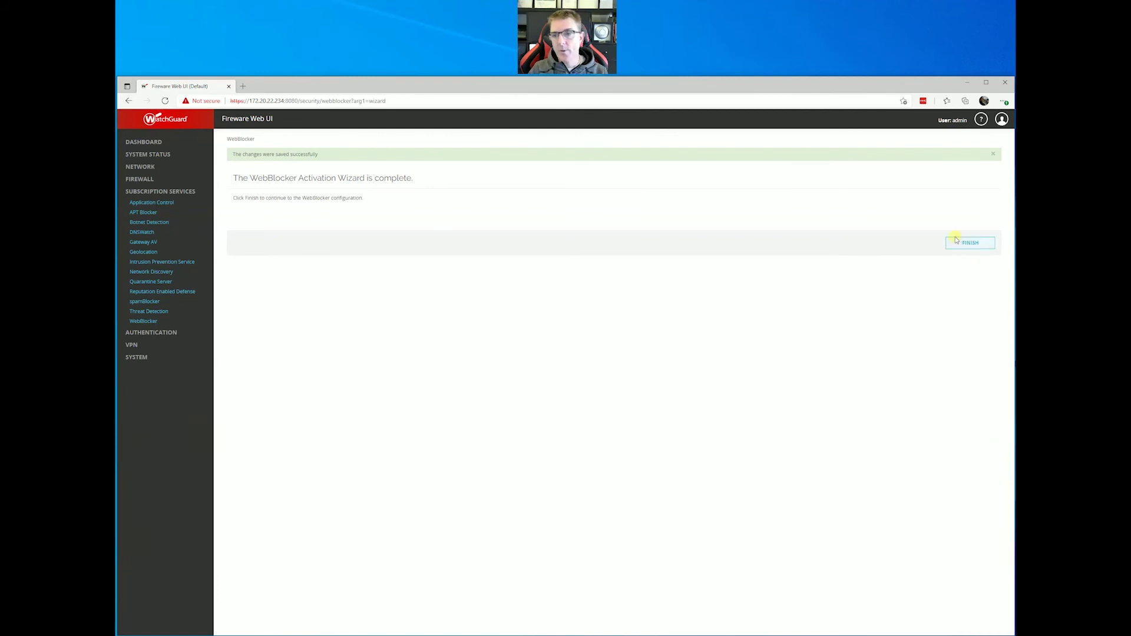
click(955, 244)
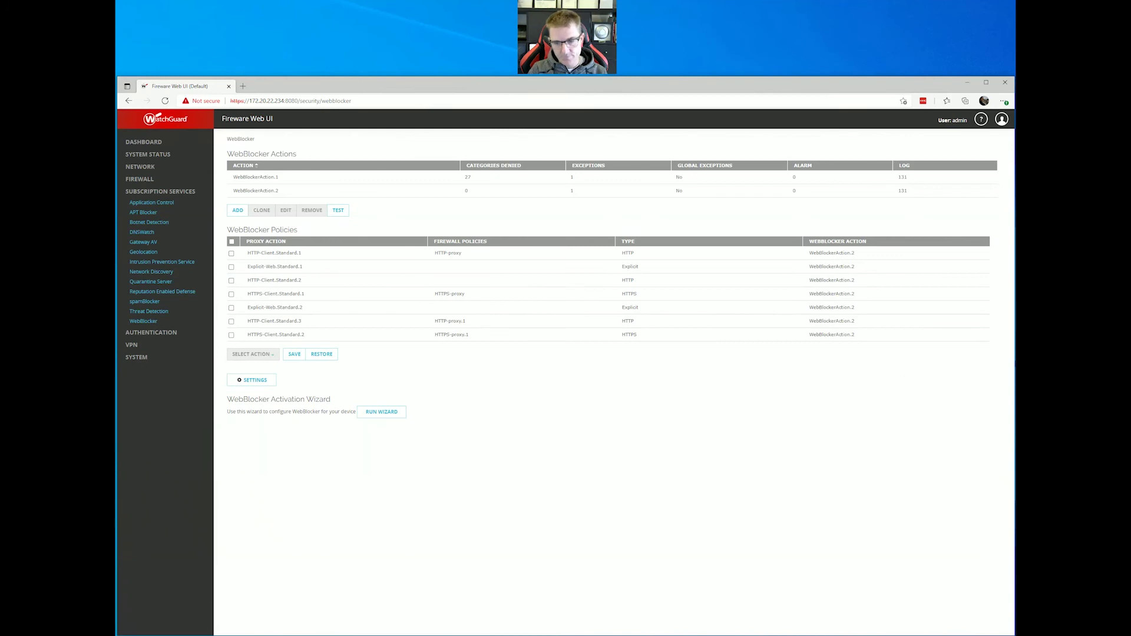
Step: Run a Speedtest with WebBlocker active, then start the Intrusion Prevention Service setup wizard
key(alt+Tab)
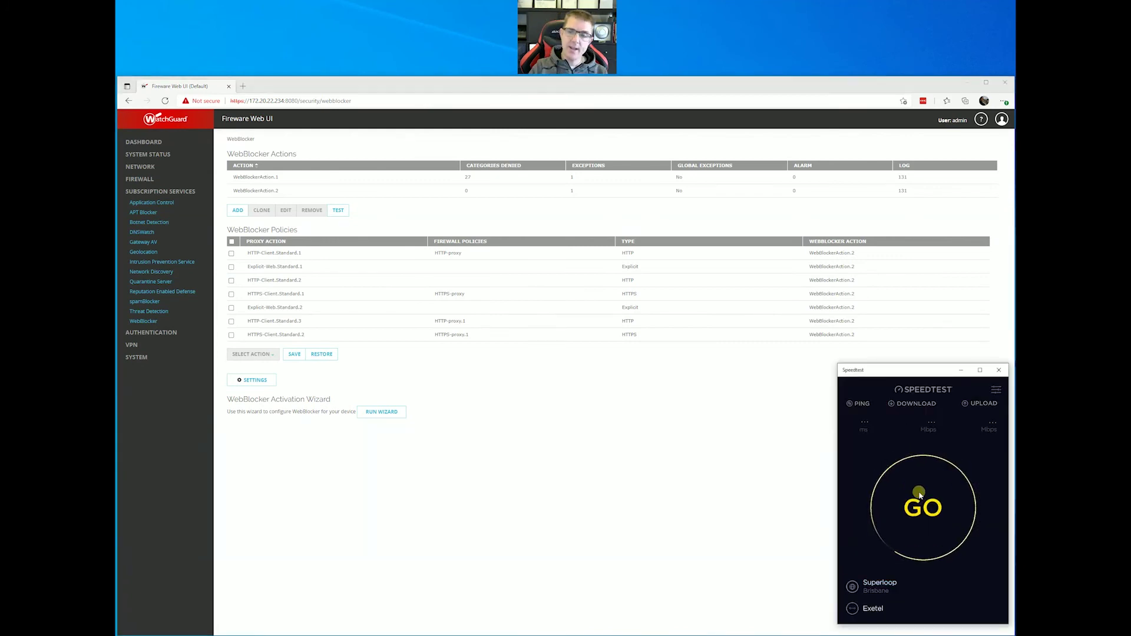
click(920, 496)
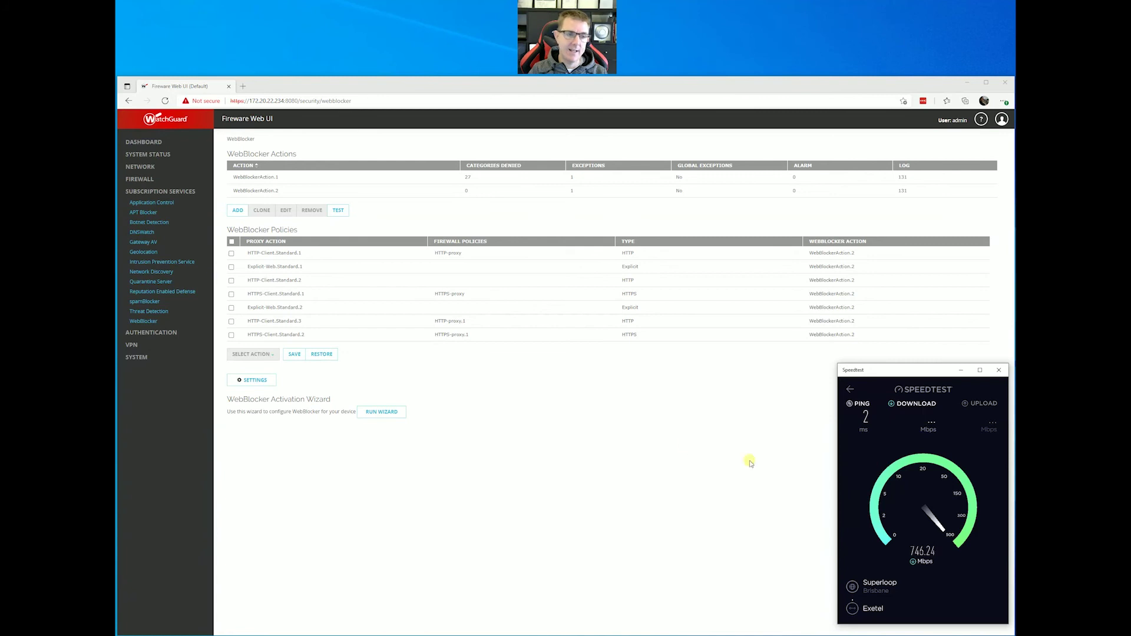
click(168, 263)
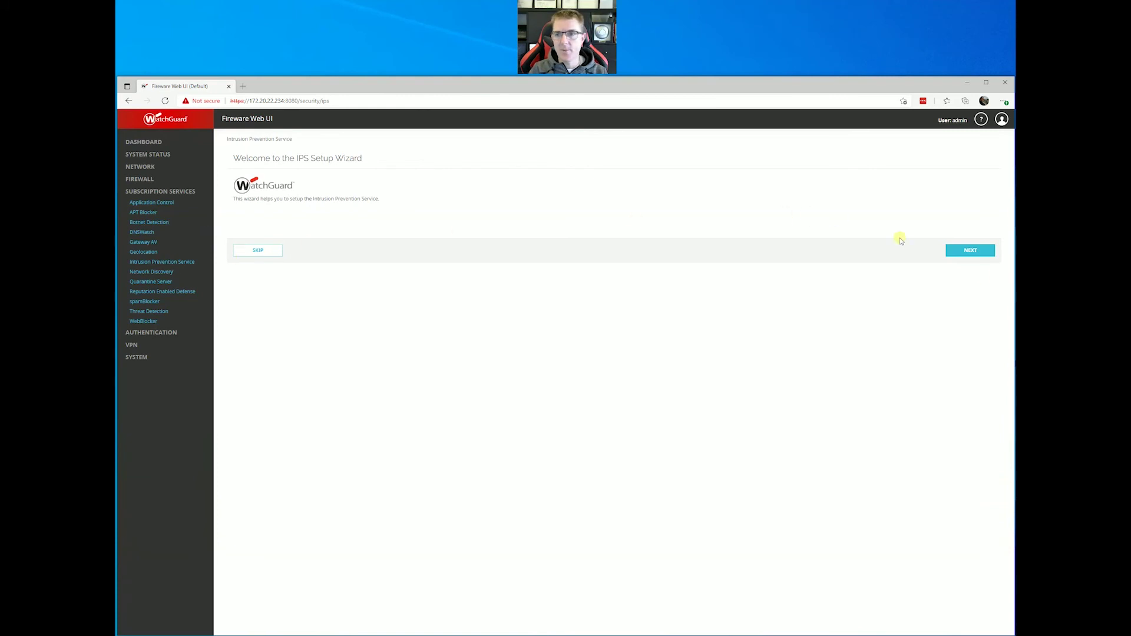
Step: Use IPS Full Scan with Medium and Low threats set to Allow, Critical and High kept Drop
click(965, 252)
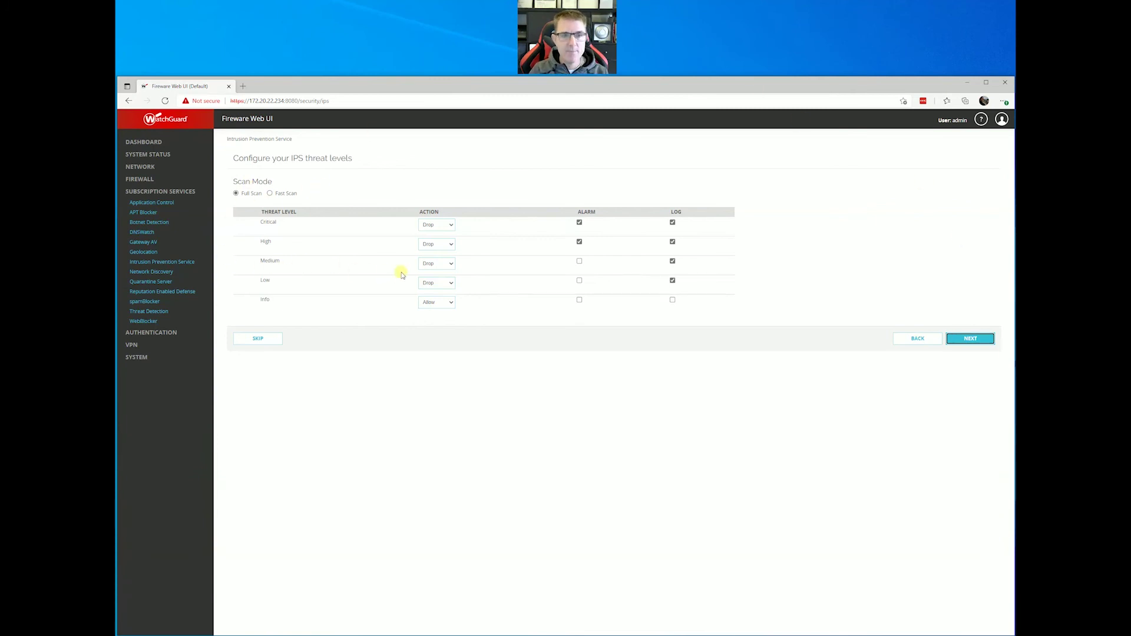
click(436, 263)
click(430, 273)
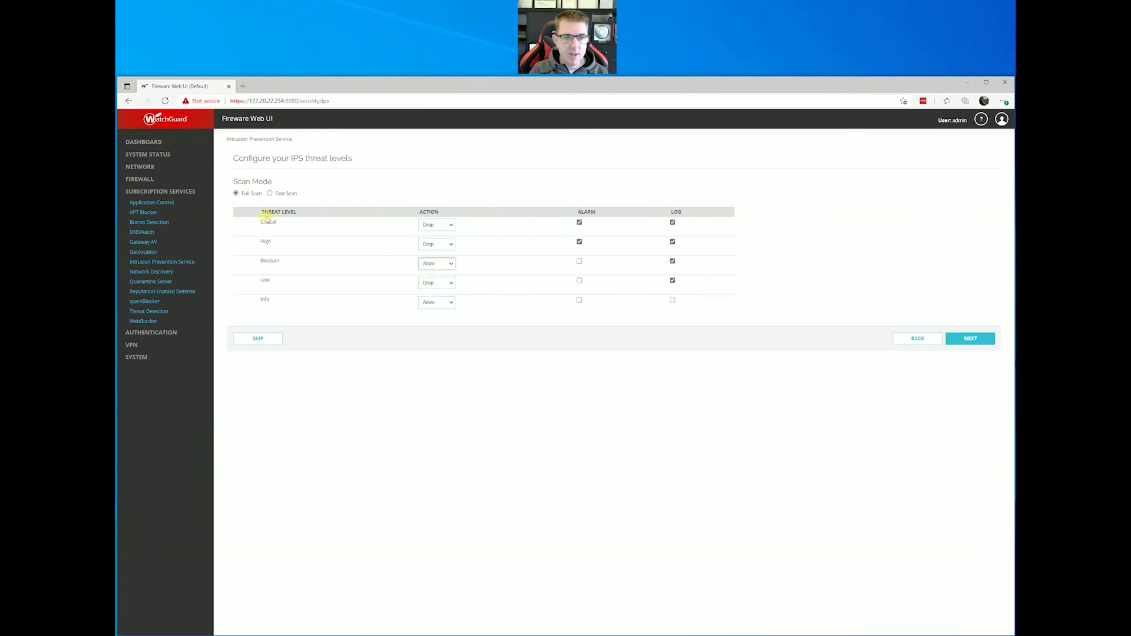
click(435, 285)
click(429, 294)
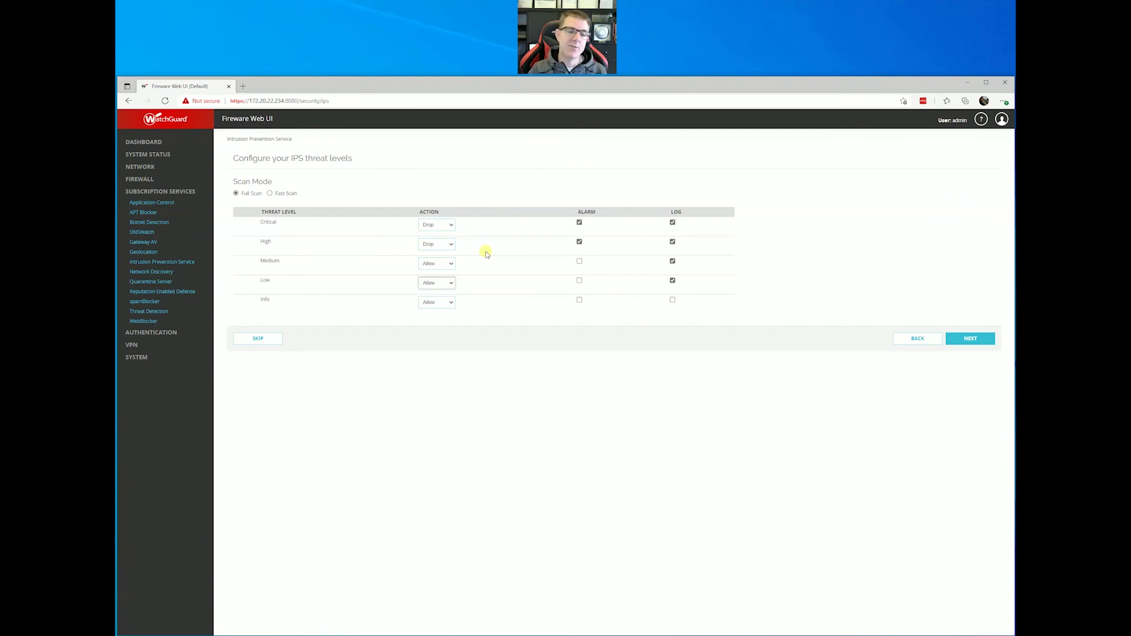
Step: Enable IPS on every listed policy, FTP-proxy through Ping, and complete the wizard
click(962, 339)
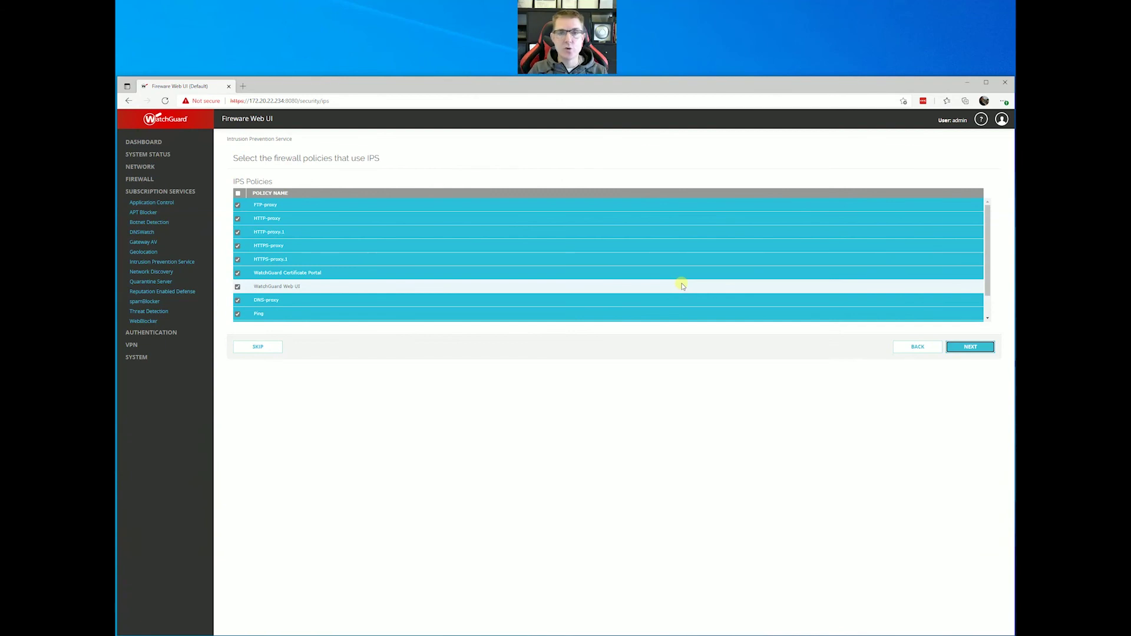
click(985, 347)
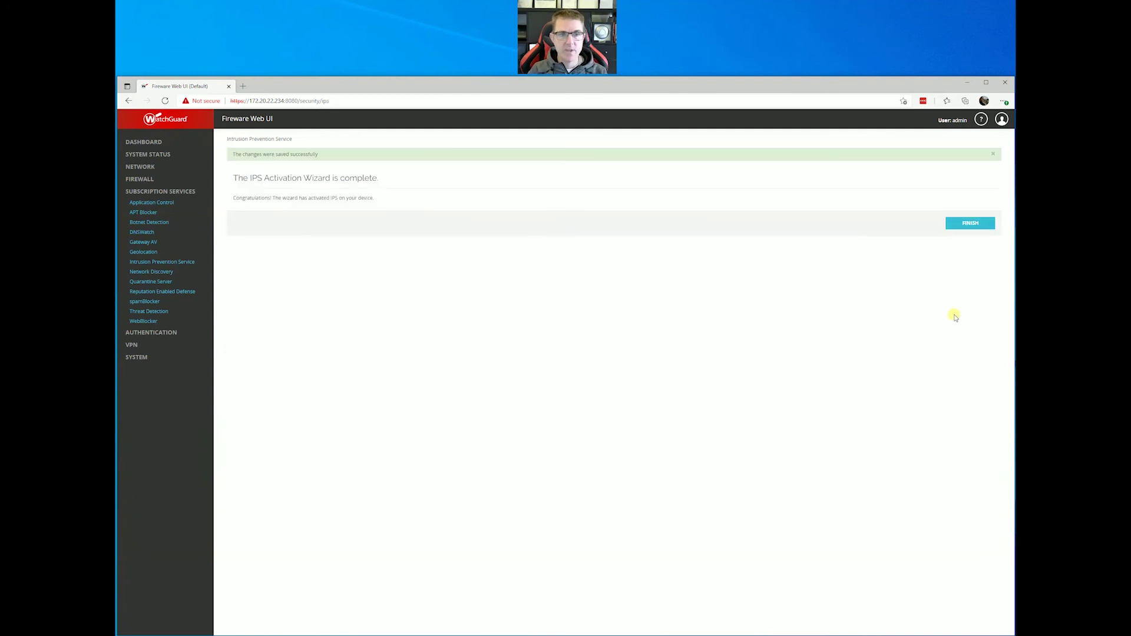
click(959, 223)
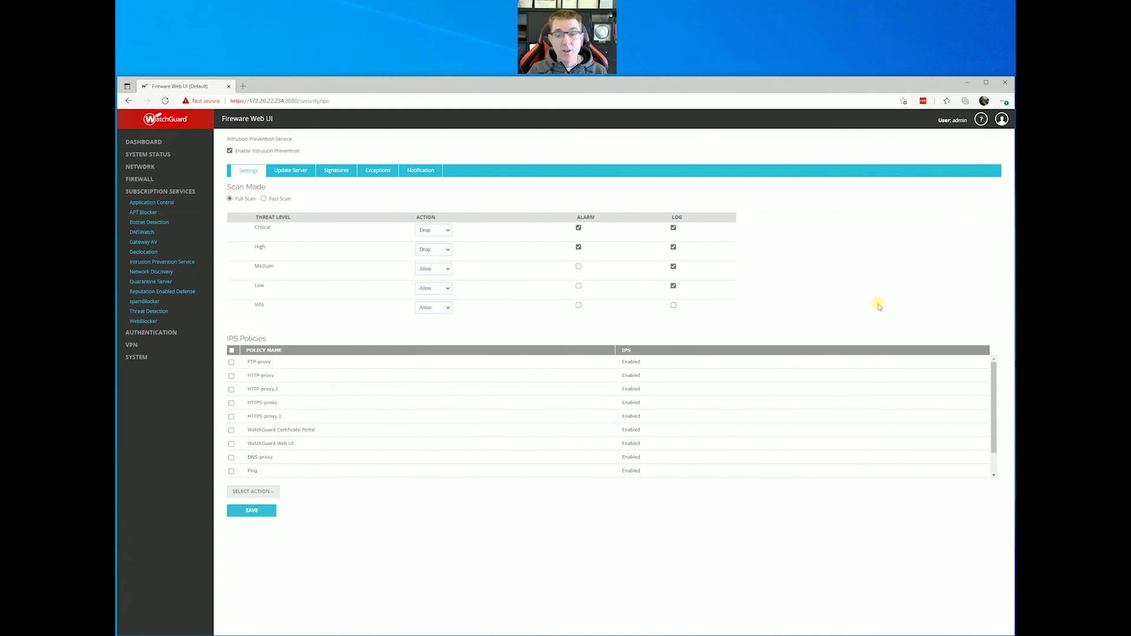
Step: Run a Speedtest with IPS enabled: 174.67 Mbps down, 294.03 Mbps up, 2 ms ping
click(797, 635)
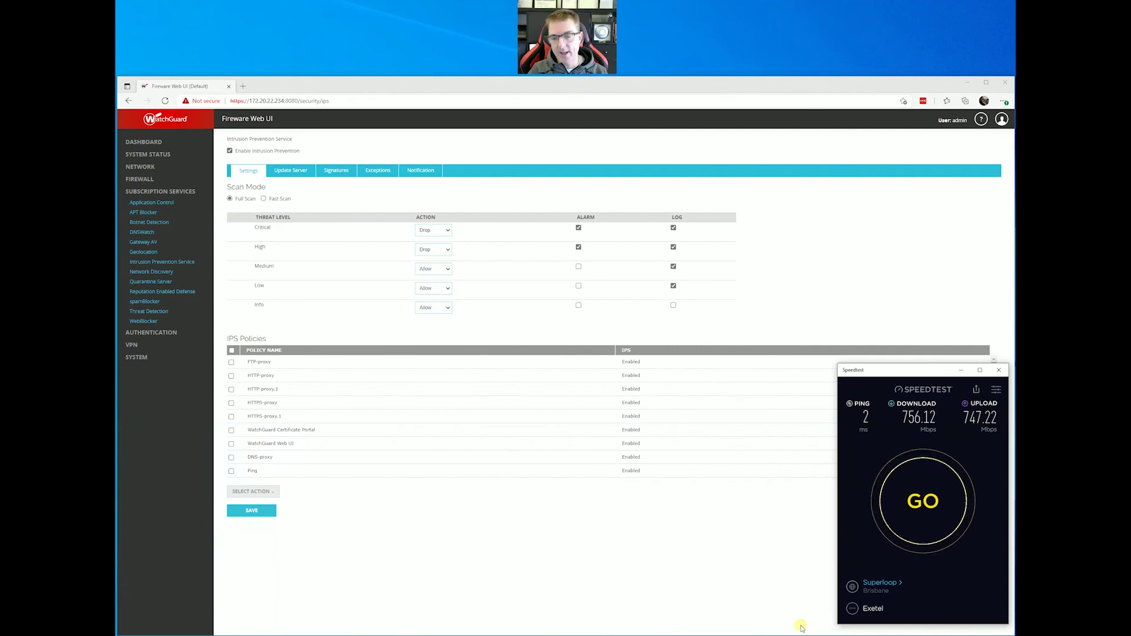
click(923, 506)
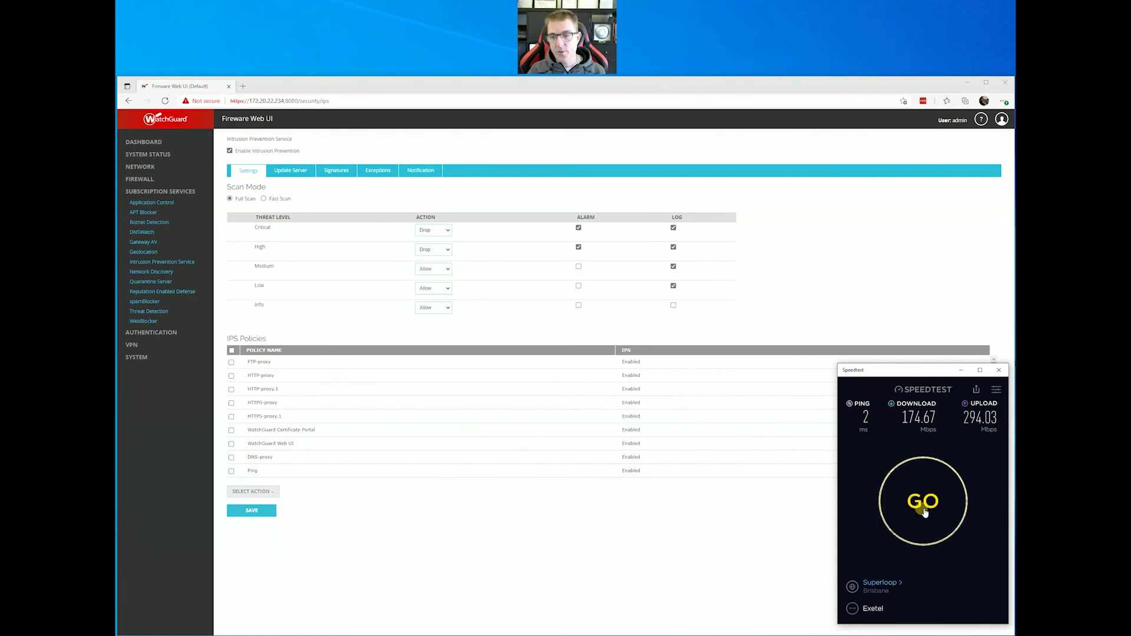
Step: Rerun the IPS Speedtest, getting 312.10 Mbps download and 359.75 Mbps upload
click(923, 506)
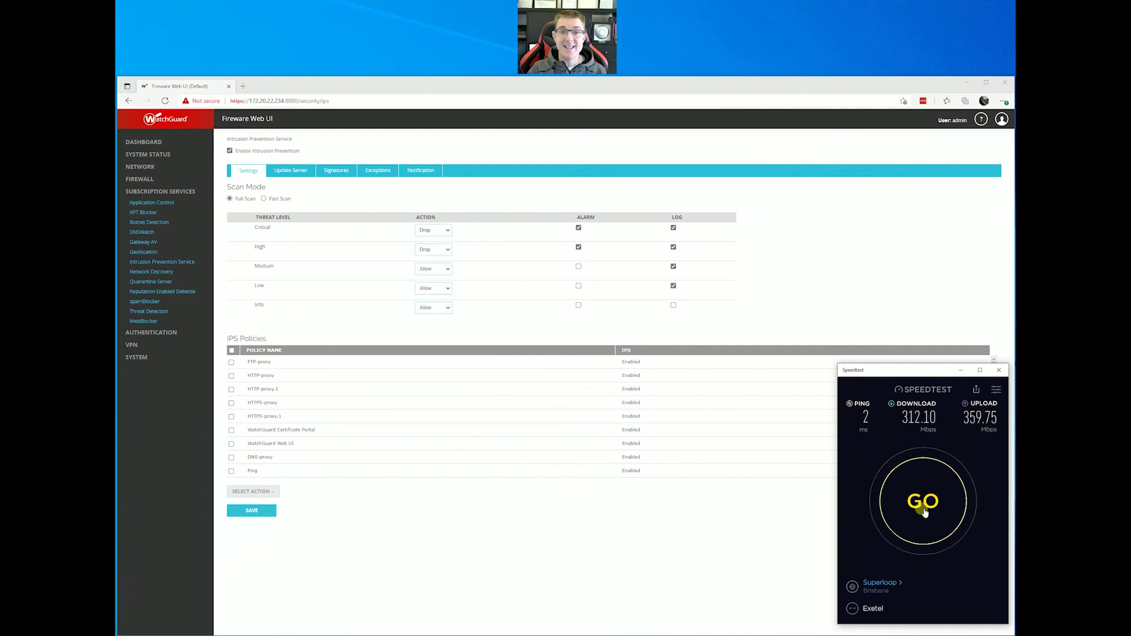
Step: Start a third IPS Speedtest run, aiming for 305.77 Mbps down and 364.02 Mbps up
click(924, 508)
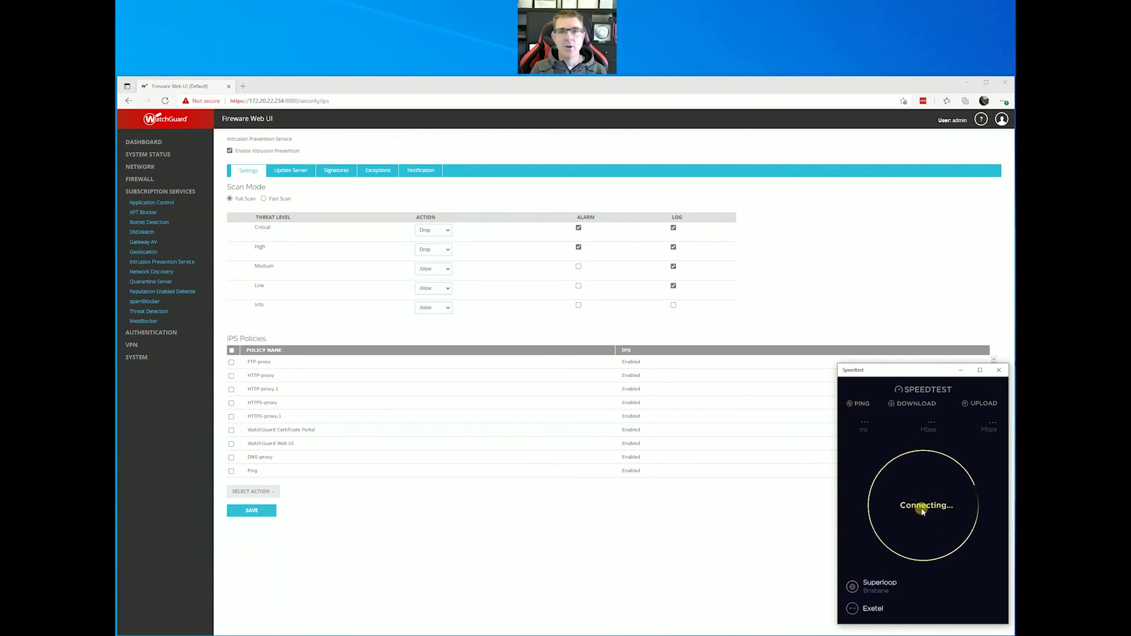